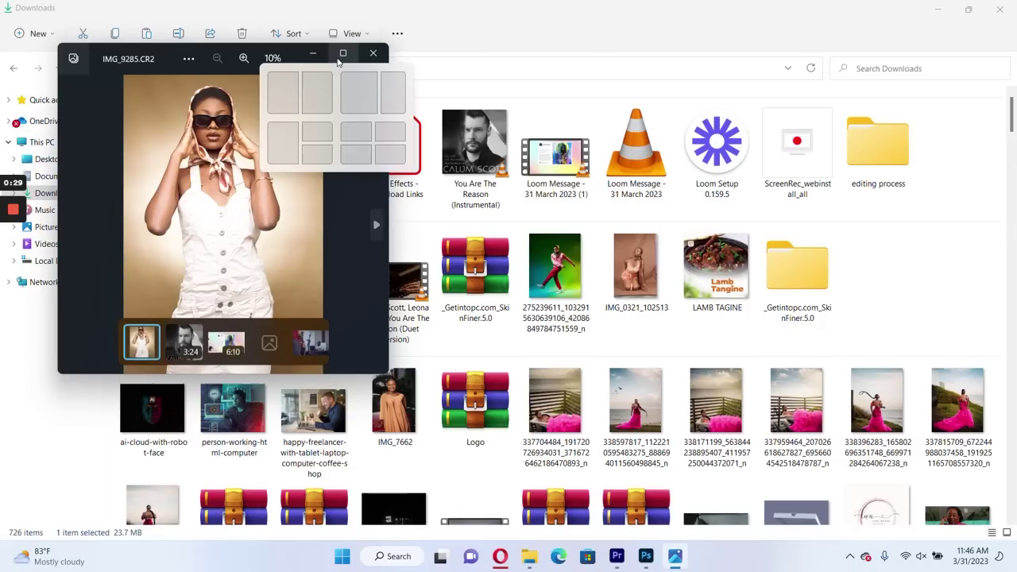
- Open the raw photo IMG_9285.CR2 from Downloads in Photoshop for Camera Raw editing
right_click(225, 213)
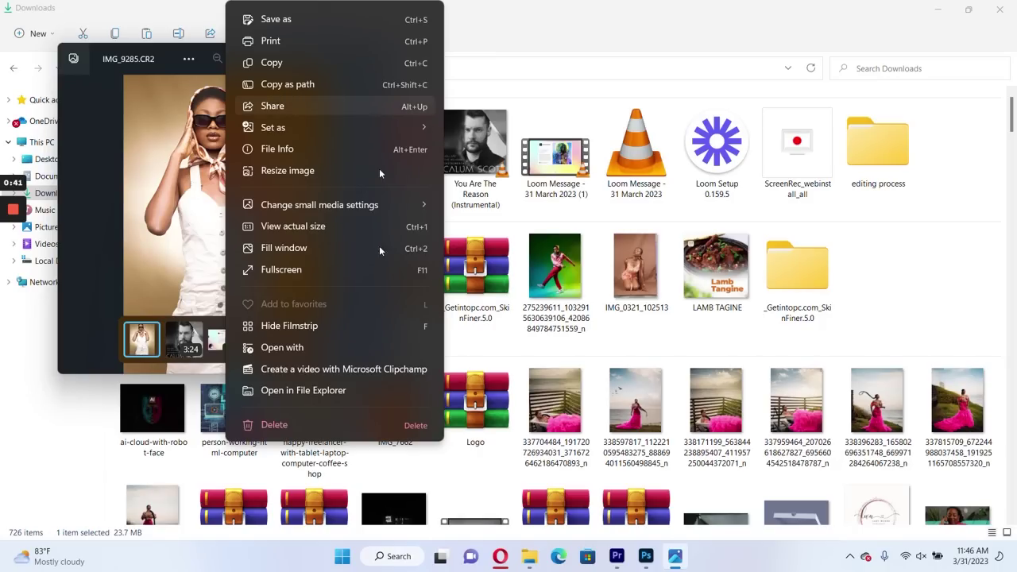
click(331, 354)
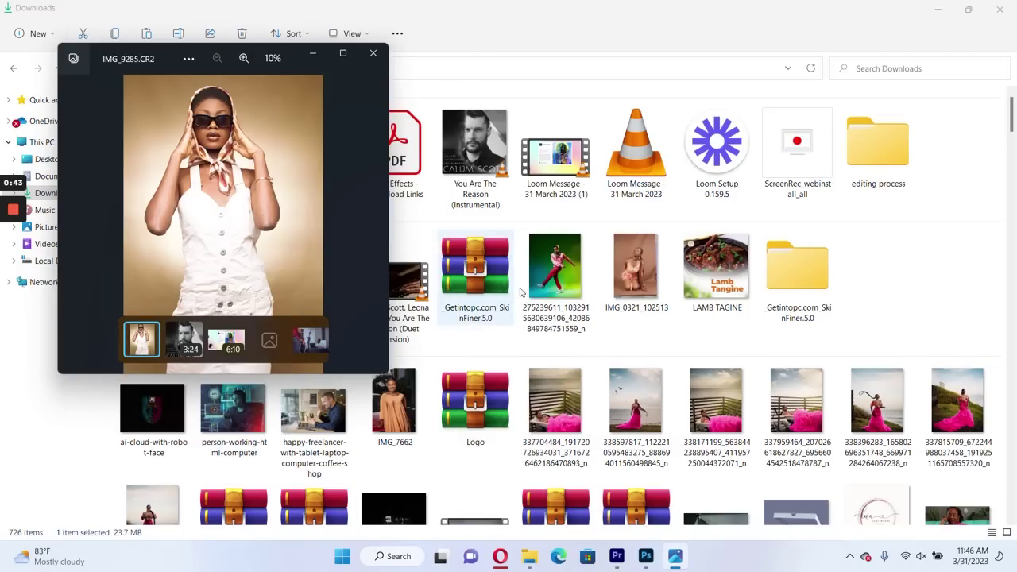
click(465, 193)
click(554, 399)
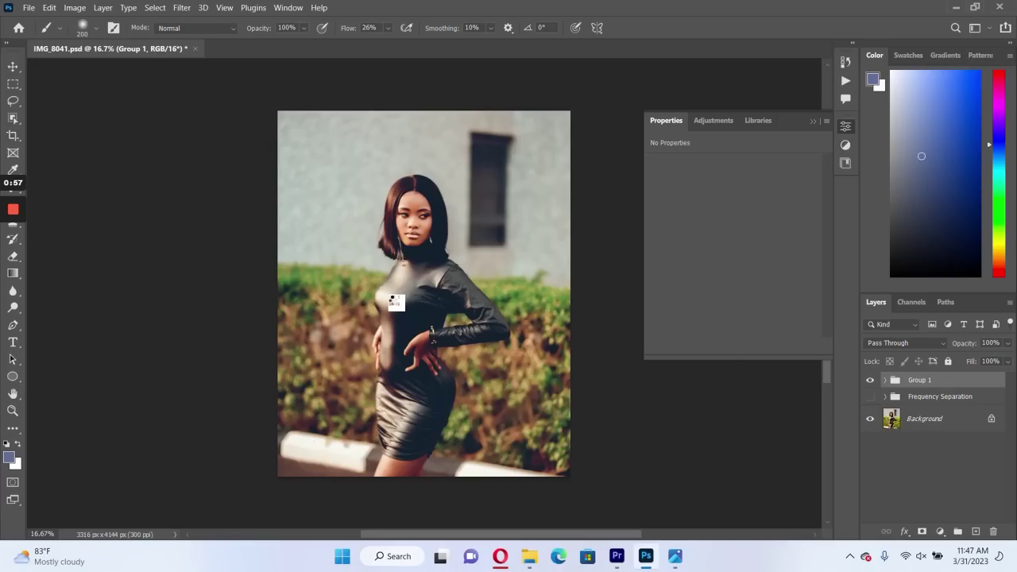
drag(395, 302, 395, 302)
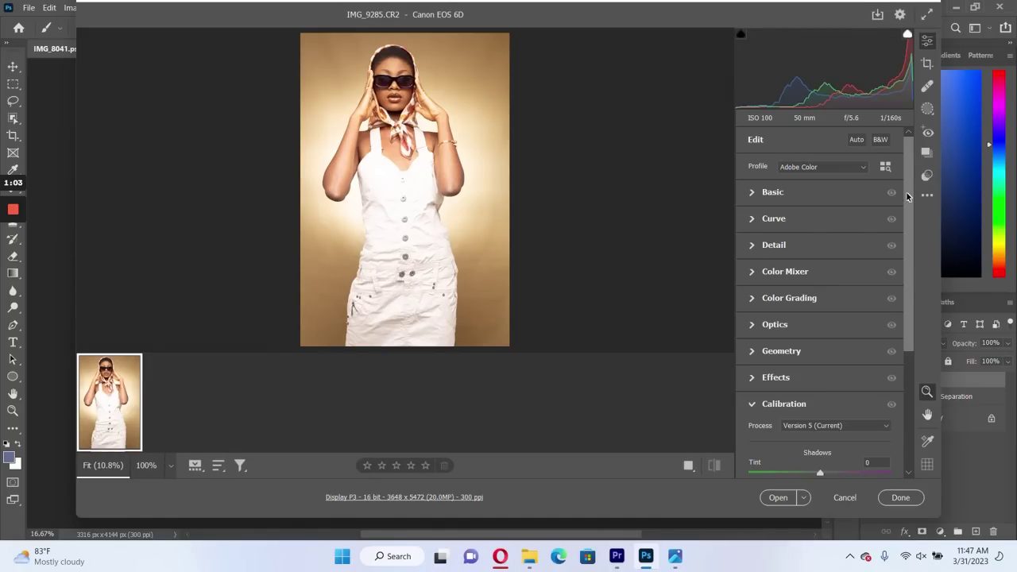
- In the Basic adjustments, lower Highlights to -100 and Blacks to -25
scroll(909, 238, down, 3)
scroll(907, 249, up, 3)
click(751, 193)
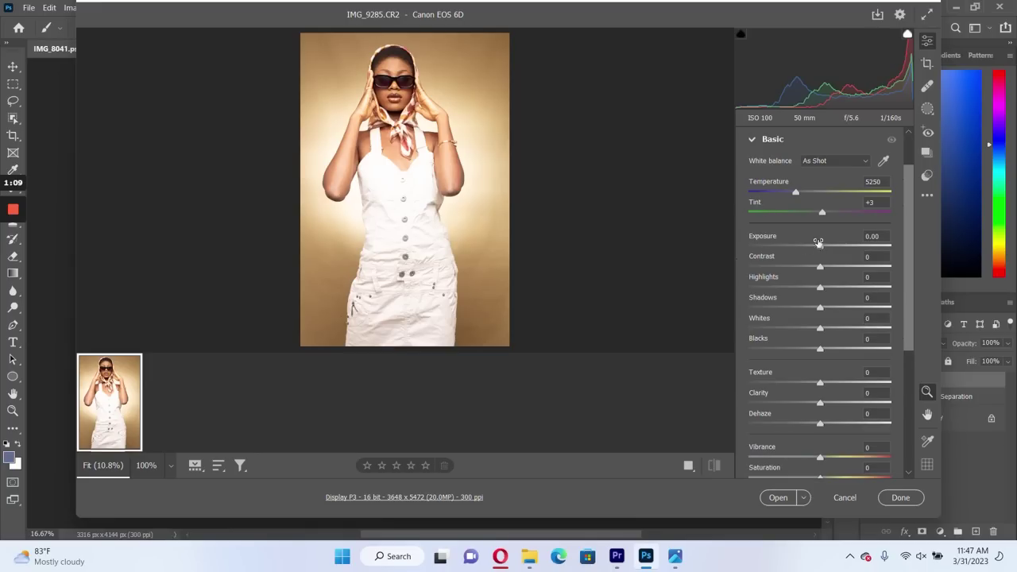
drag(824, 284, 687, 278)
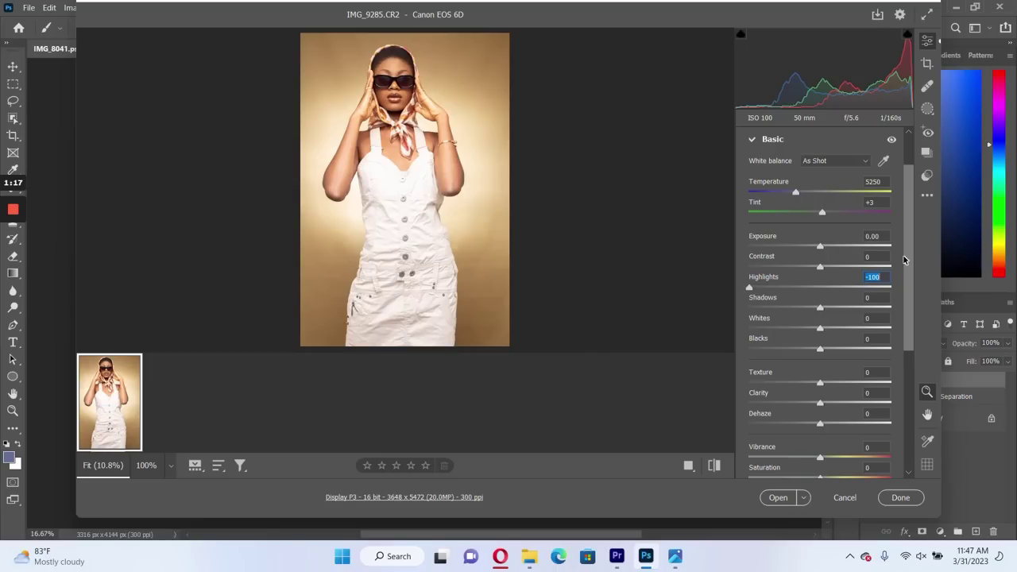
scroll(906, 238, up, 2)
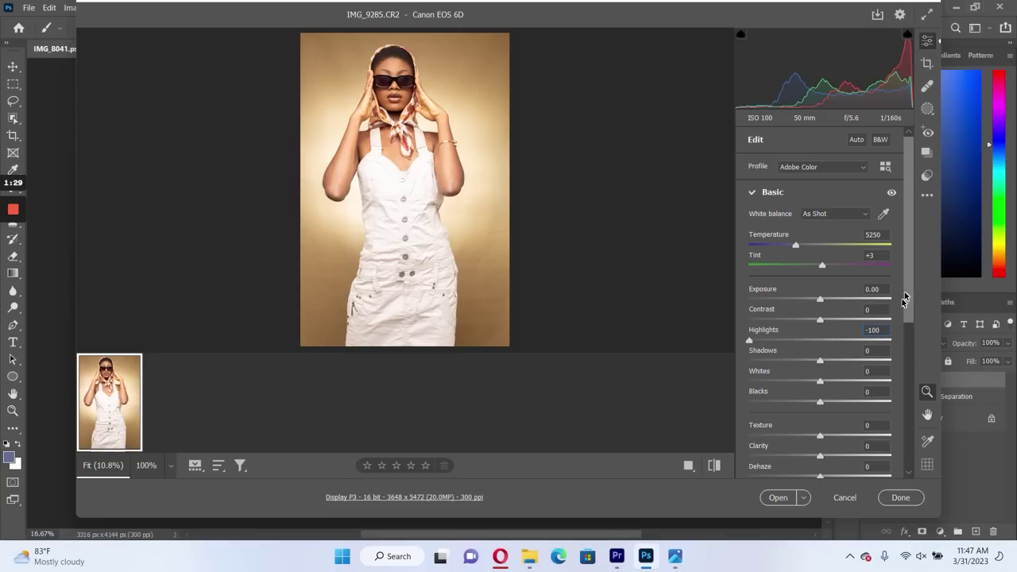
scroll(912, 282, down, 2)
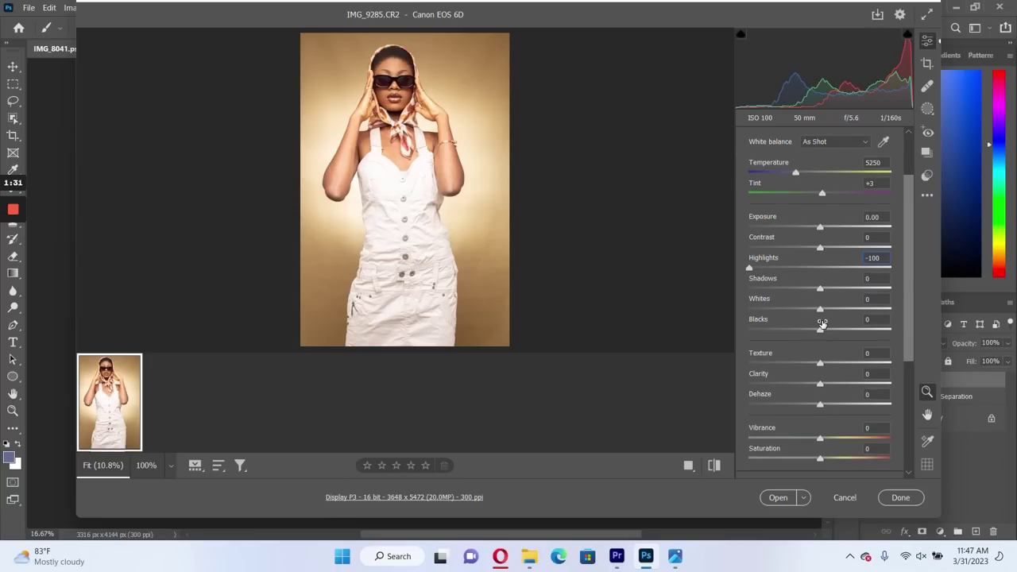
drag(822, 323, 803, 326)
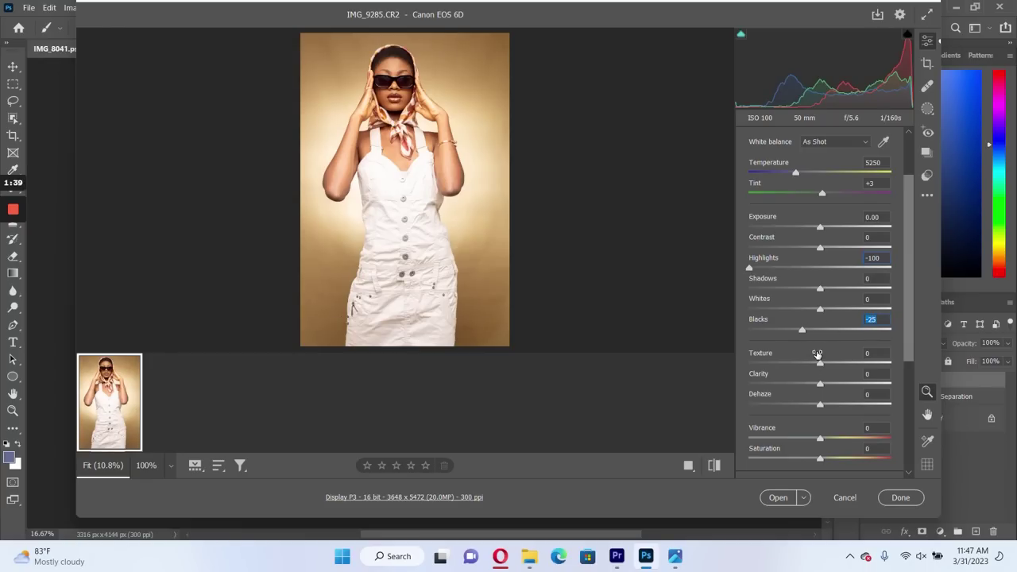
- Set Texture to +2, Clarity to +1 and Vibrance to +8 for the photo
drag(818, 352, 818, 380)
drag(906, 320, 913, 380)
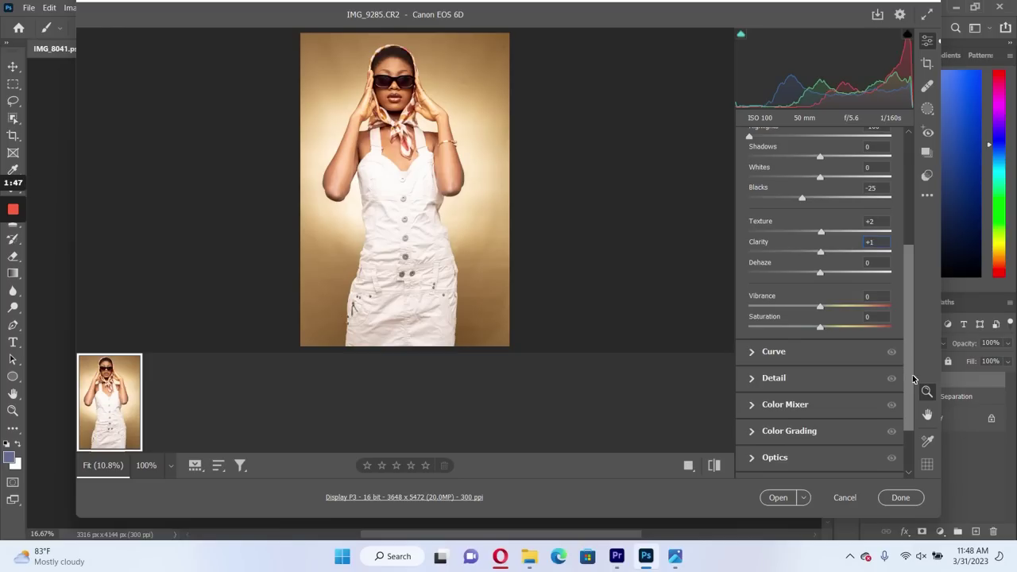
drag(818, 306, 825, 305)
- Calibrate the colours with Red Primary saturation -62, Green Primary saturation +70, and Blue Primary saturation +75 and hue -11
drag(906, 318, 909, 467)
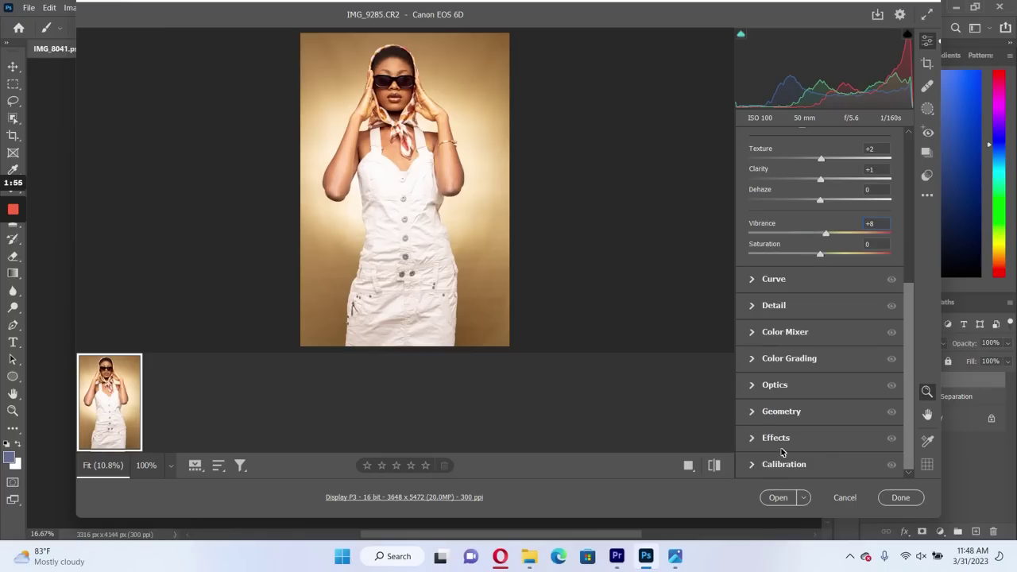
click(768, 463)
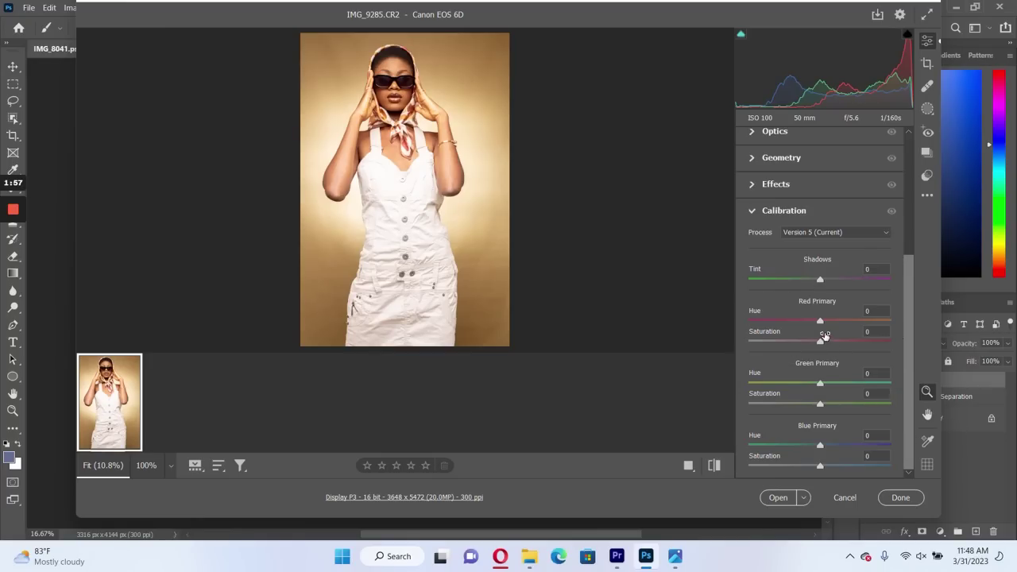
drag(824, 336, 785, 340)
click(819, 401)
drag(819, 401, 865, 394)
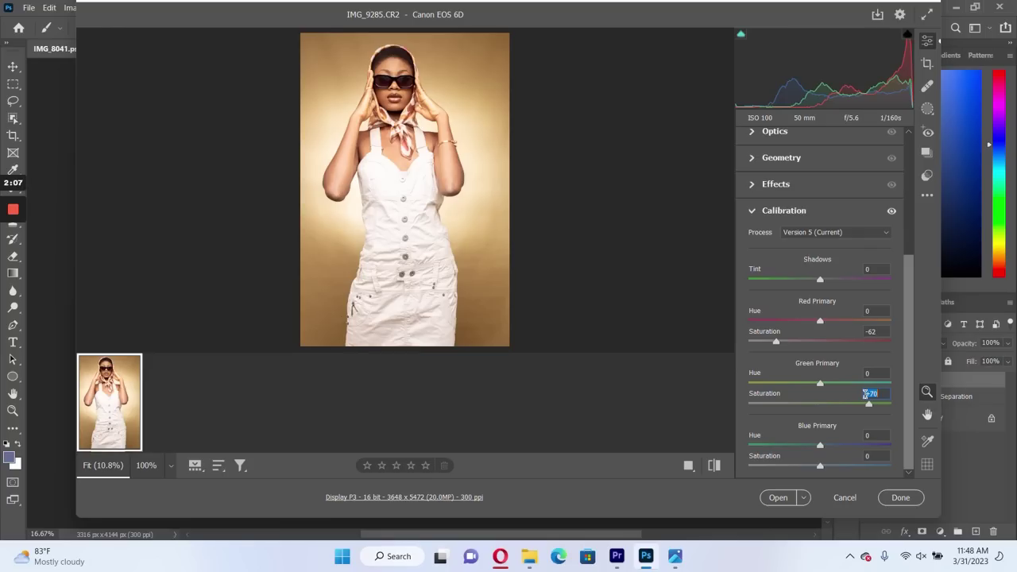
drag(818, 463, 870, 464)
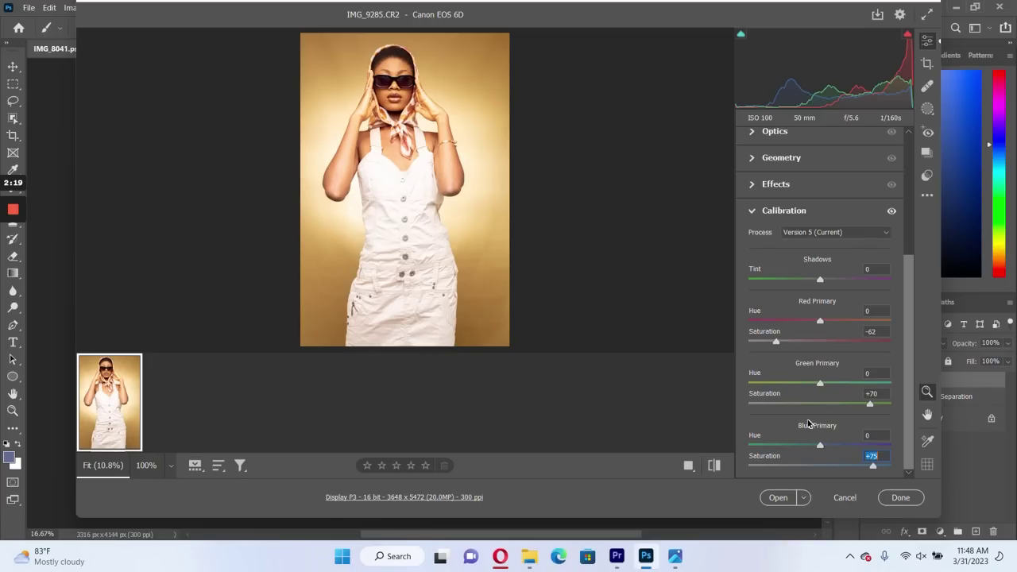
mouse_move(820, 443)
mouse_down()
mouse_move(804, 443)
mouse_move(813, 443)
mouse_up()
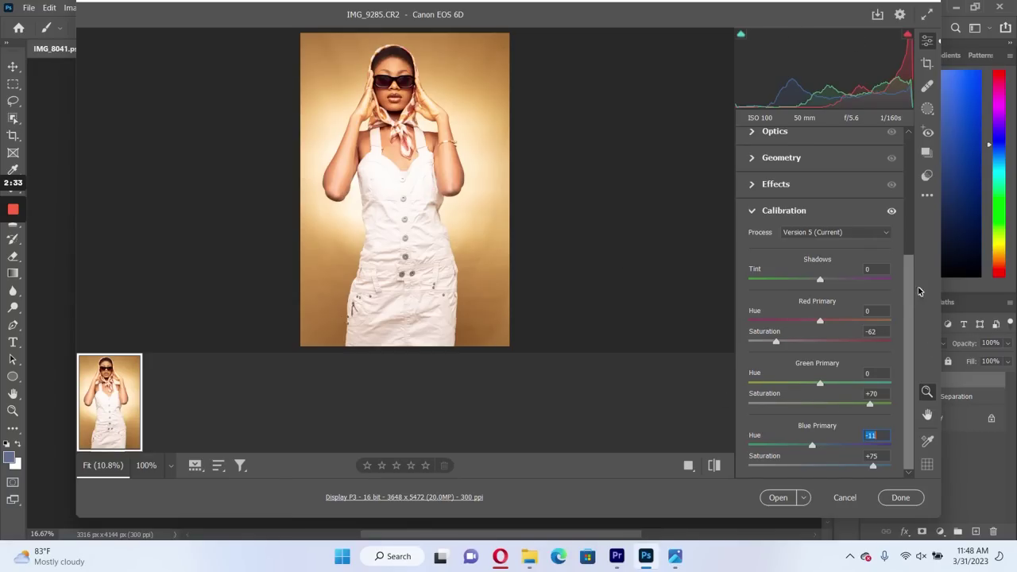
- Lower the photo's overall Exposure to -1.04 in the Basic adjustments, keeping Highlights at -100
scroll(844, 216, up, 5)
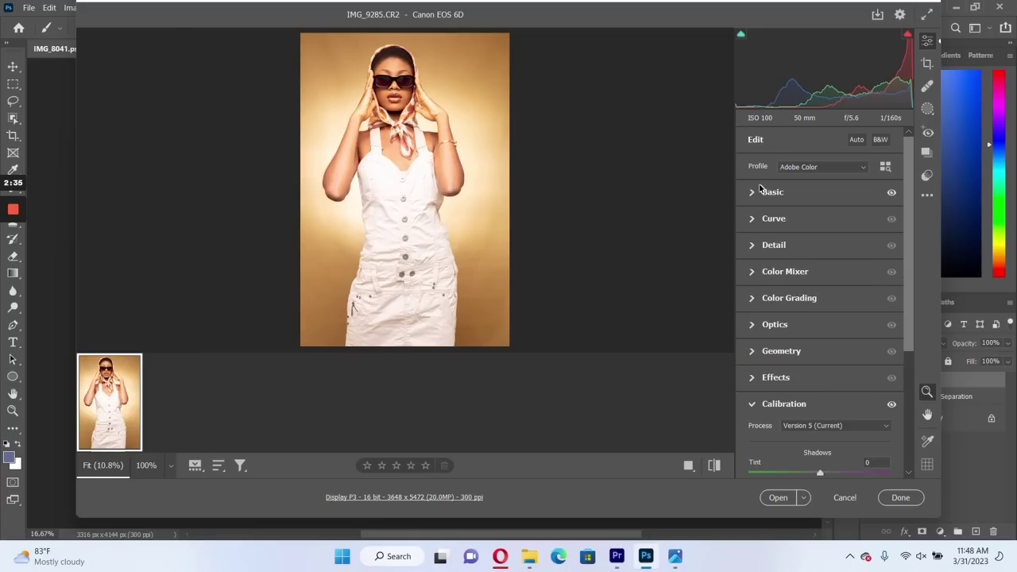
key(ctrl+alt+1)
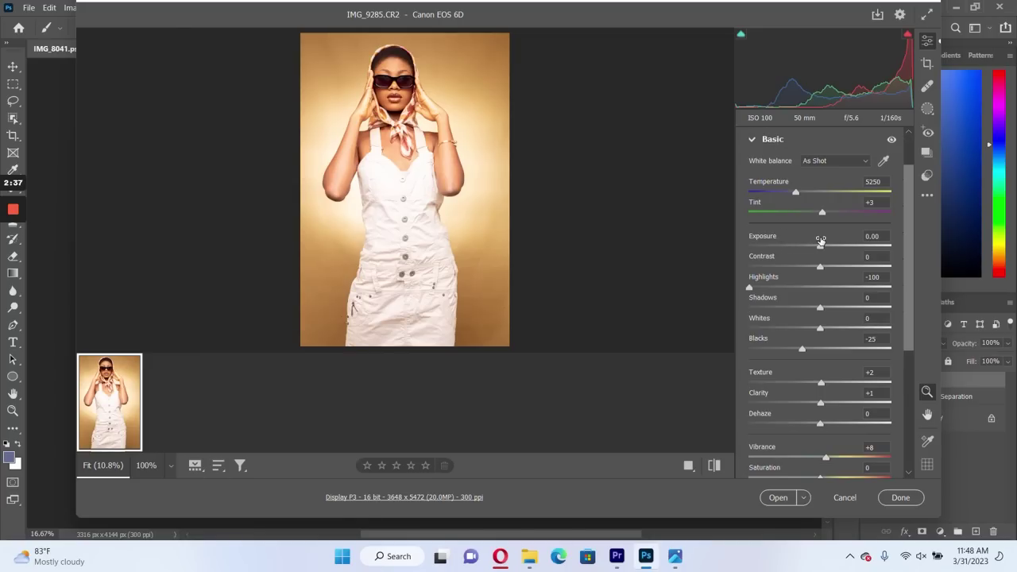
click(821, 239)
drag(821, 239, 814, 240)
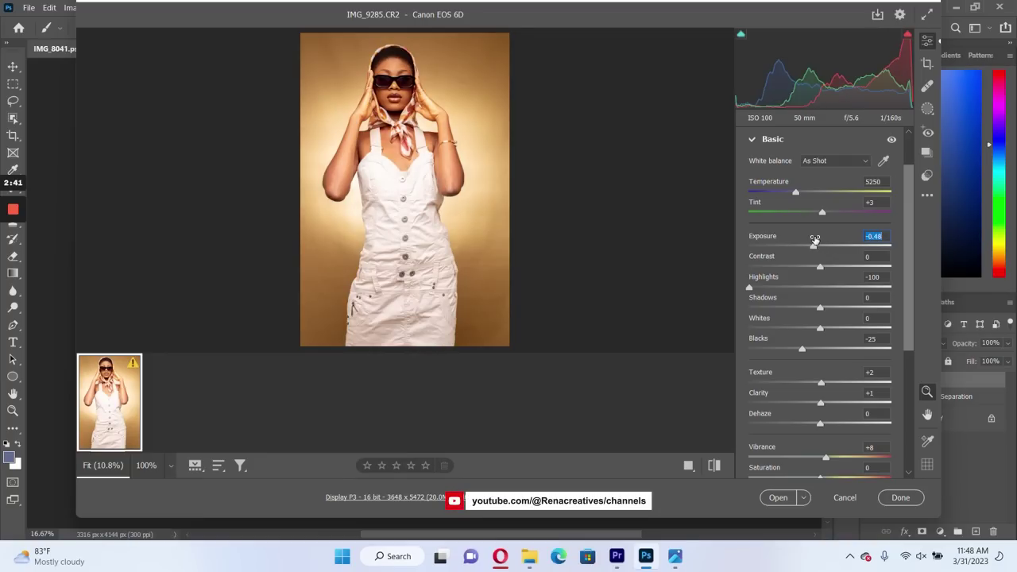
drag(814, 239, 816, 240)
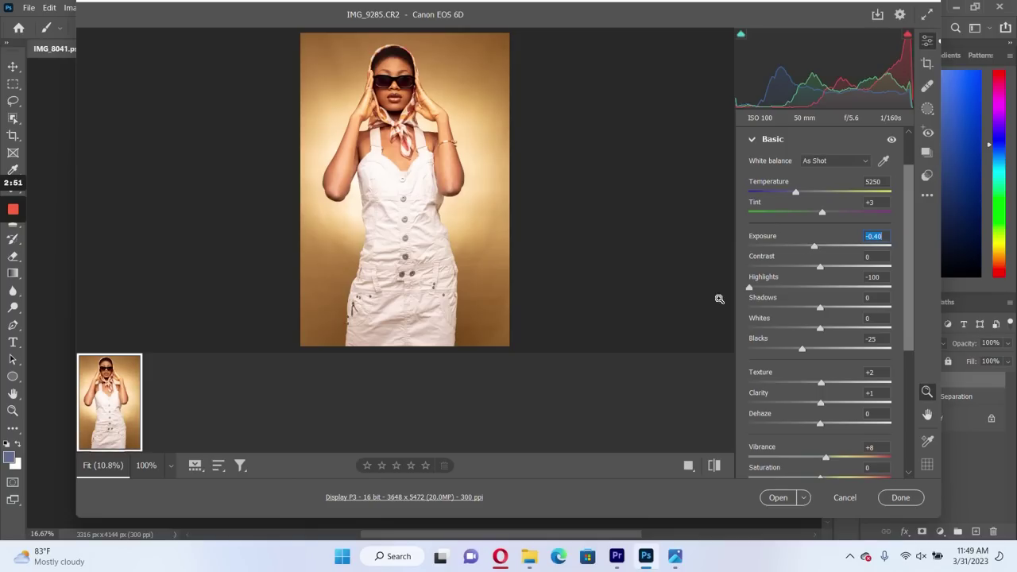
drag(752, 288, 654, 304)
drag(812, 246, 801, 242)
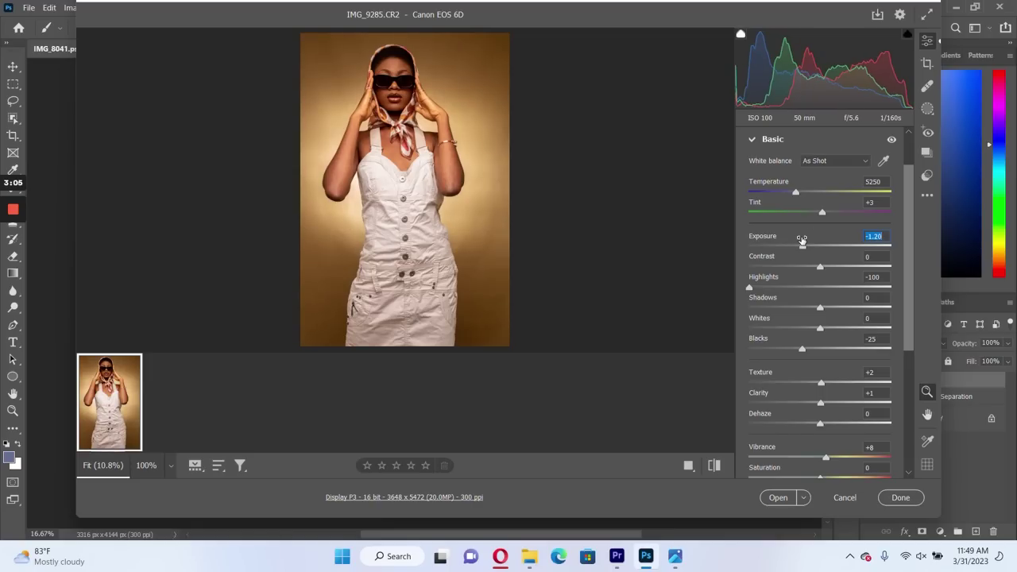
drag(800, 238, 803, 239)
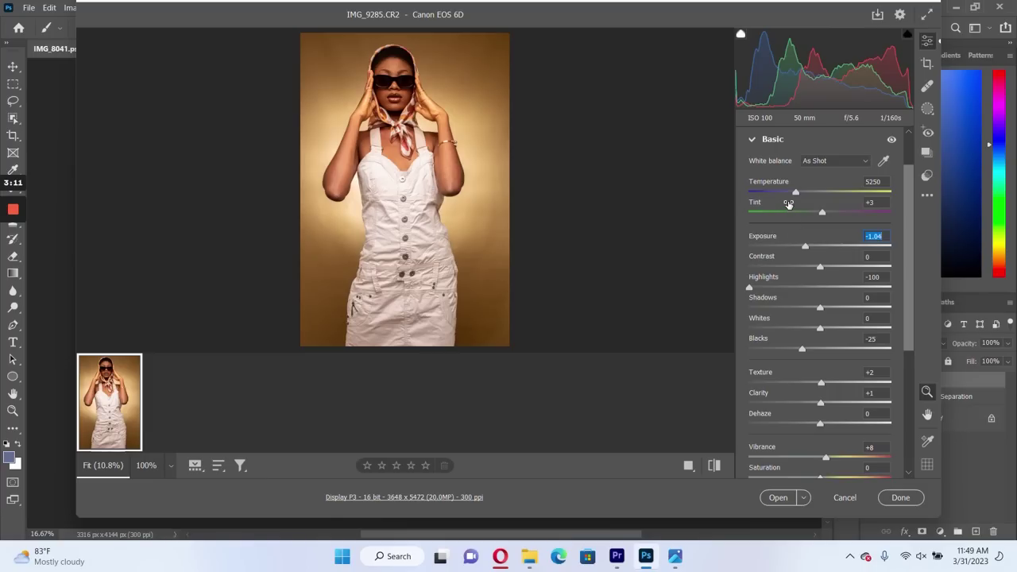
click(787, 203)
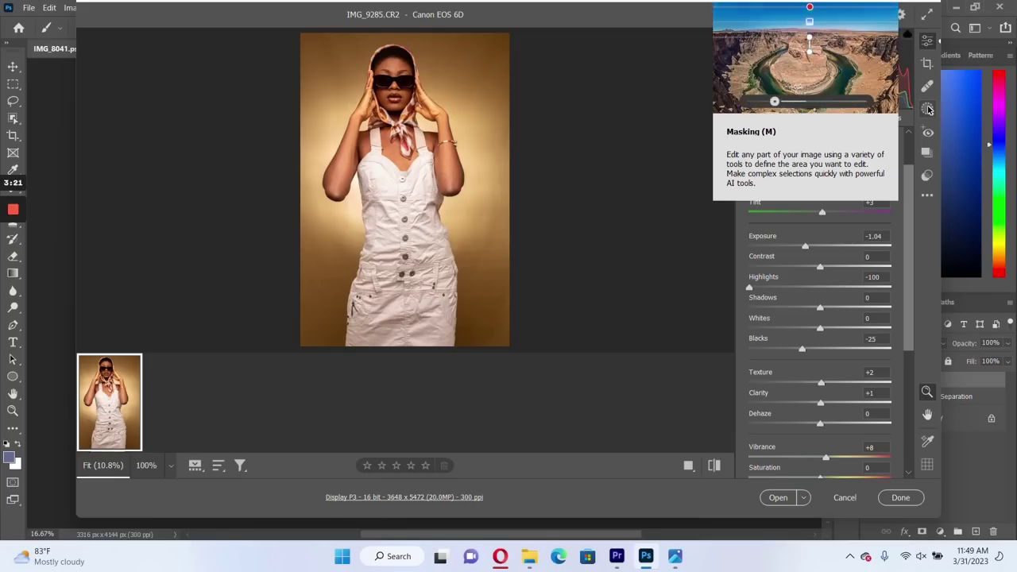
- Create a brush mask and paint it over the model's face and neck with brush size 3
key(m)
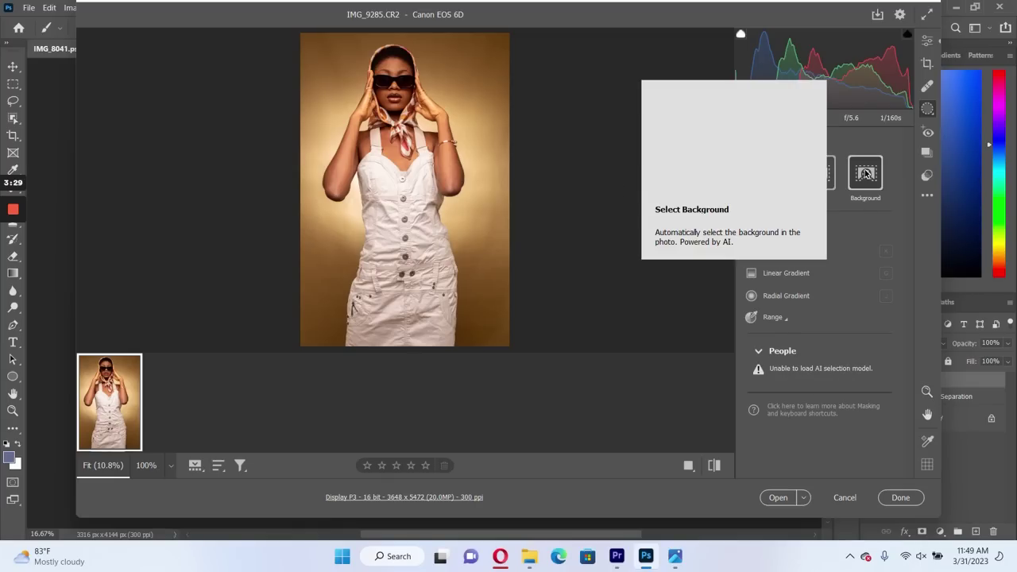
click(779, 253)
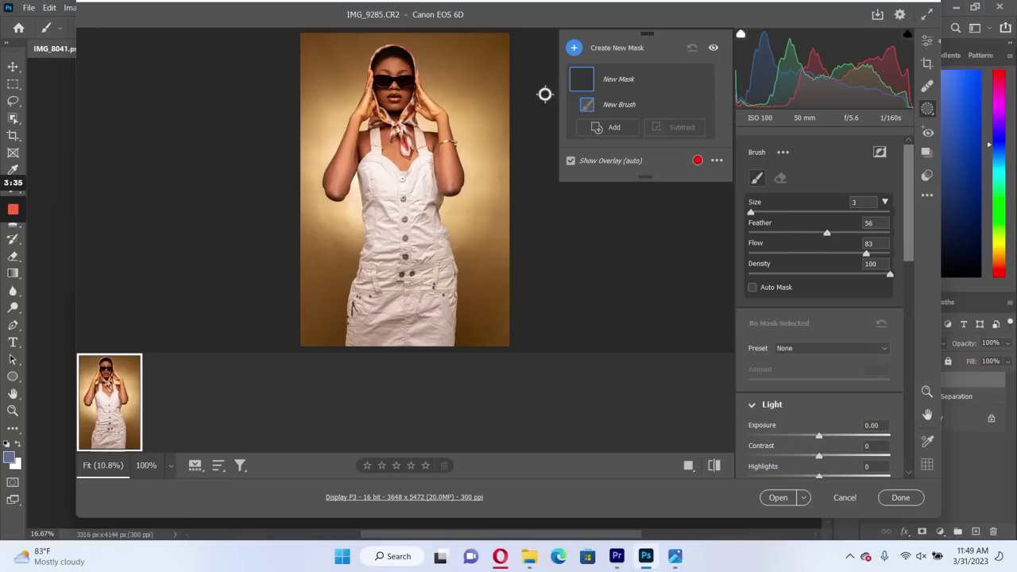
drag(392, 63, 407, 73)
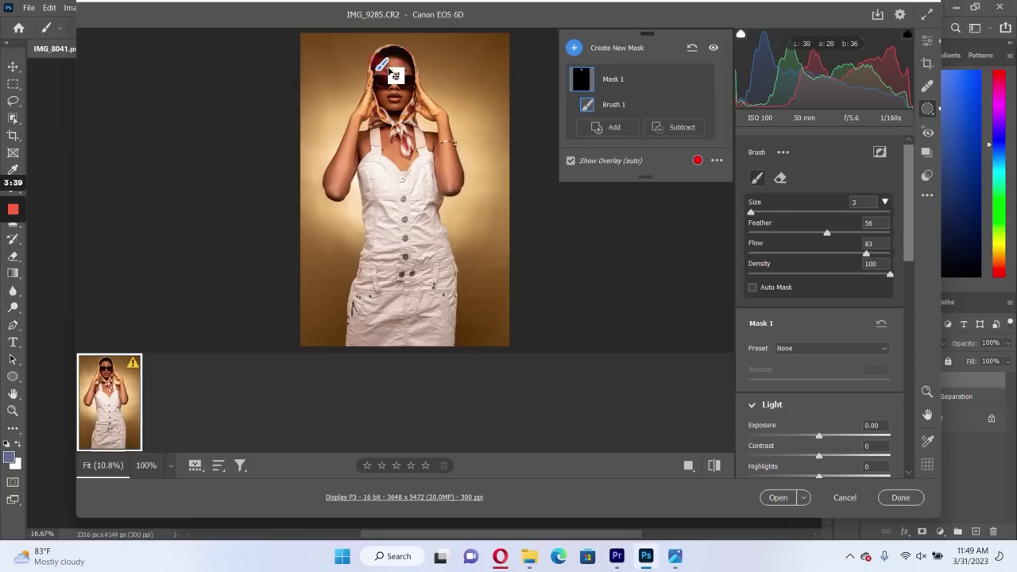
key(z)
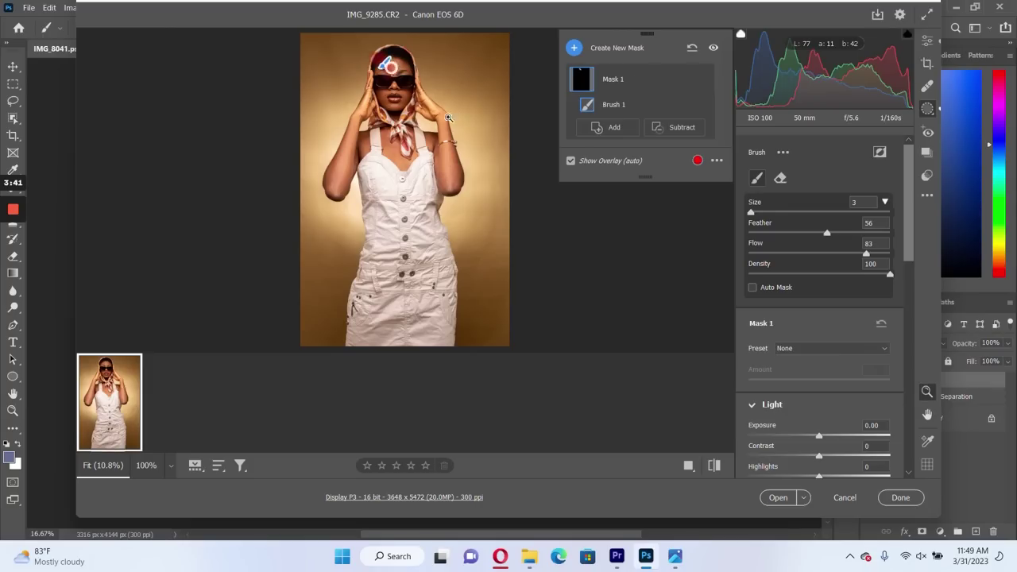
key(k)
mouse_move(385, 71)
mouse_down()
mouse_move(402, 94)
mouse_move(384, 96)
mouse_up()
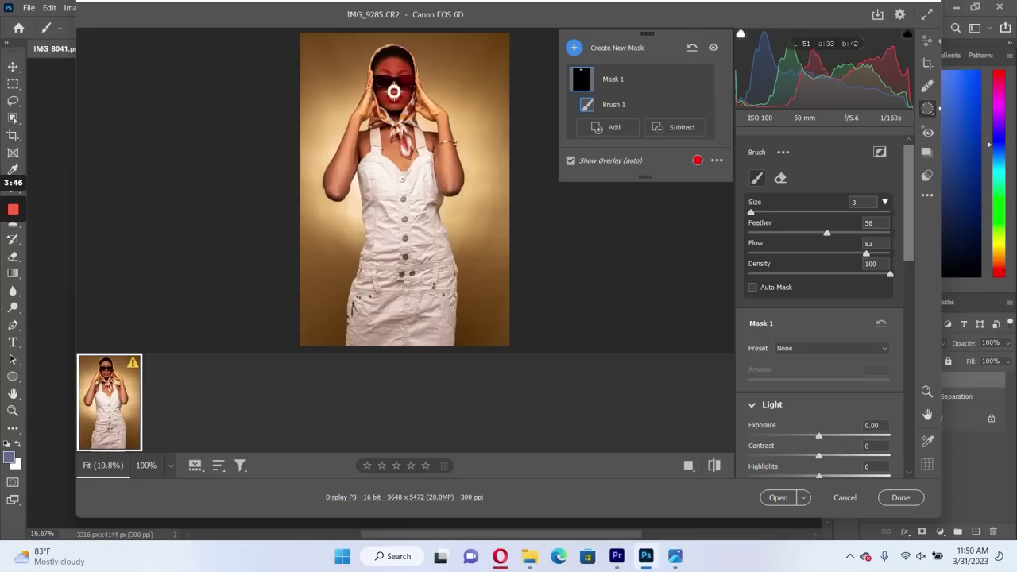
drag(392, 89, 396, 105)
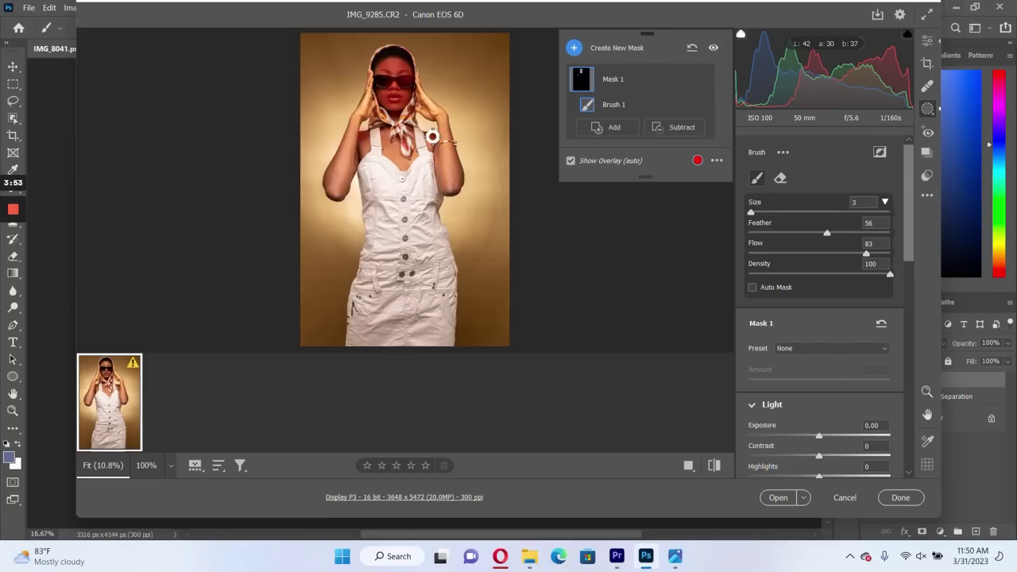
mouse_move(403, 69)
mouse_down()
mouse_move(382, 75)
mouse_move(380, 94)
mouse_up()
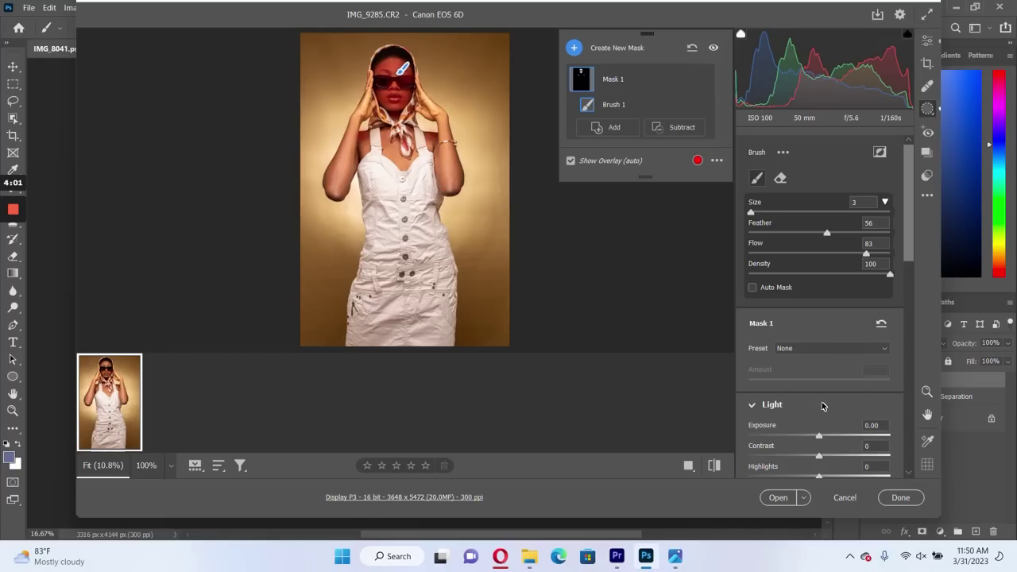
- Brighten the masked skin with an Exposure of +0.52 and brush over the face again to extend the mask
scroll(828, 403, down, 3)
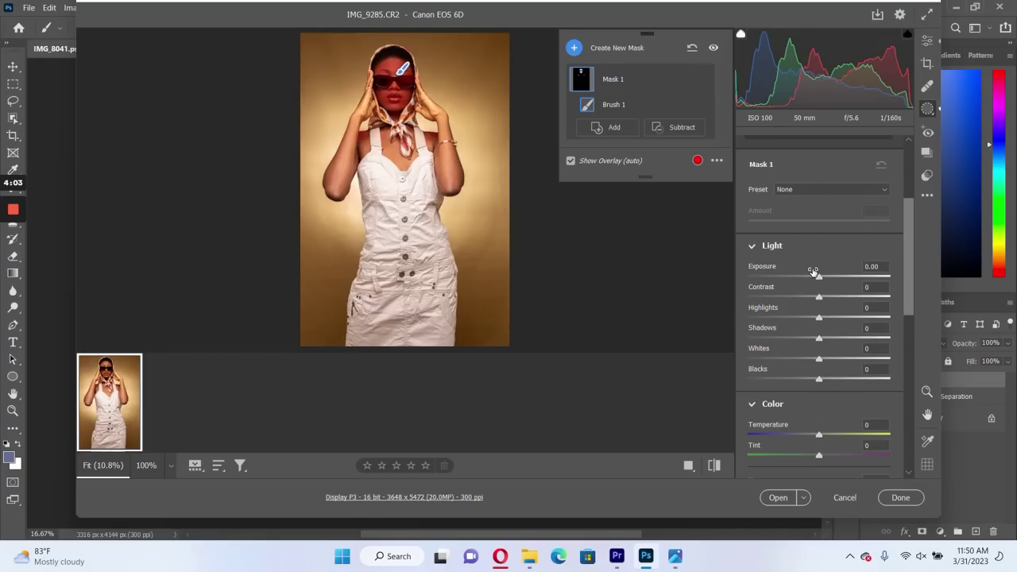
drag(813, 271, 820, 271)
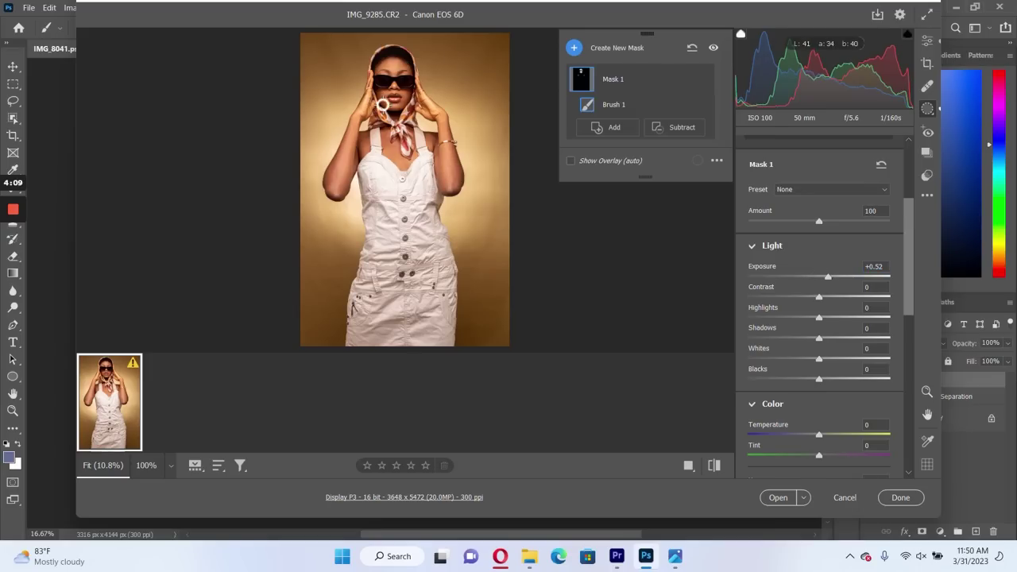
drag(406, 95, 402, 72)
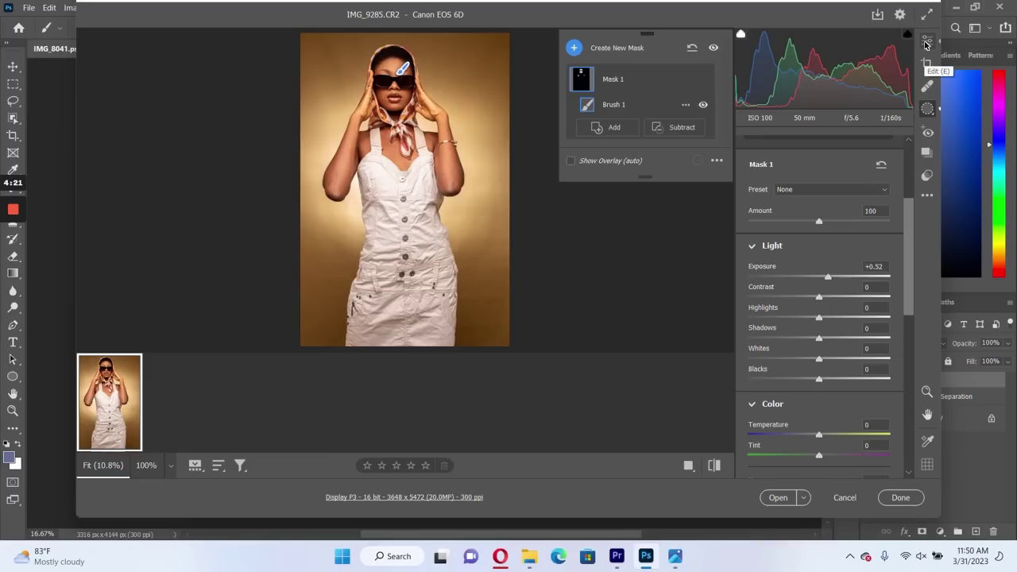
- Toggle the face mask's visibility on and off to compare the portrait with and without the brightening
click(927, 41)
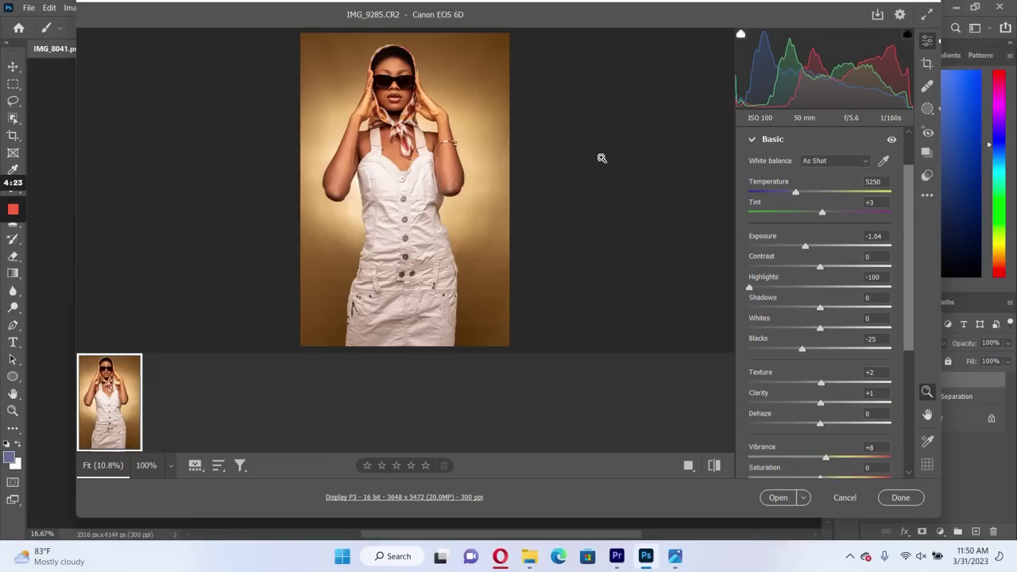
click(928, 111)
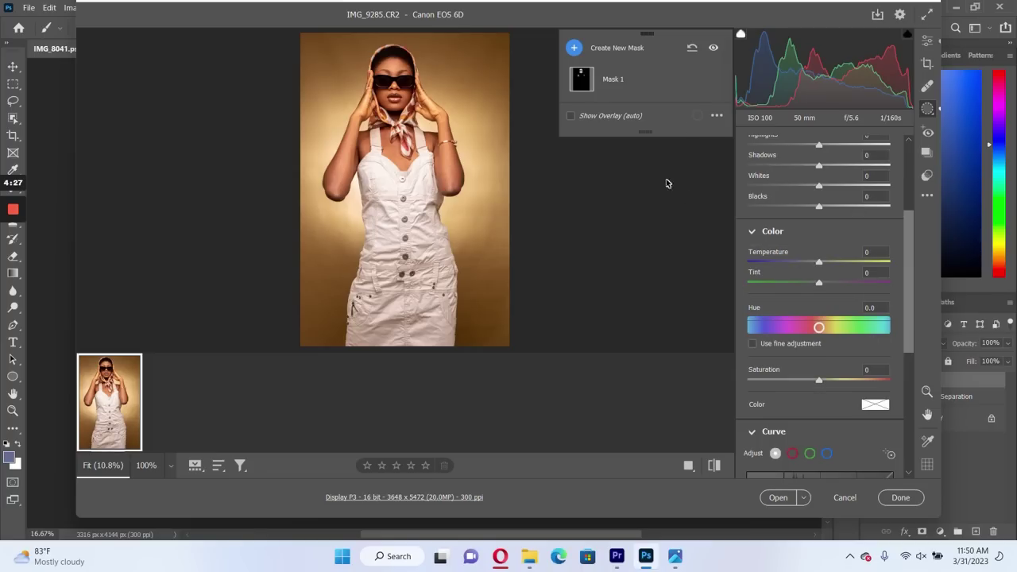
click(703, 79)
click(703, 79)
click(704, 79)
click(704, 80)
click(704, 79)
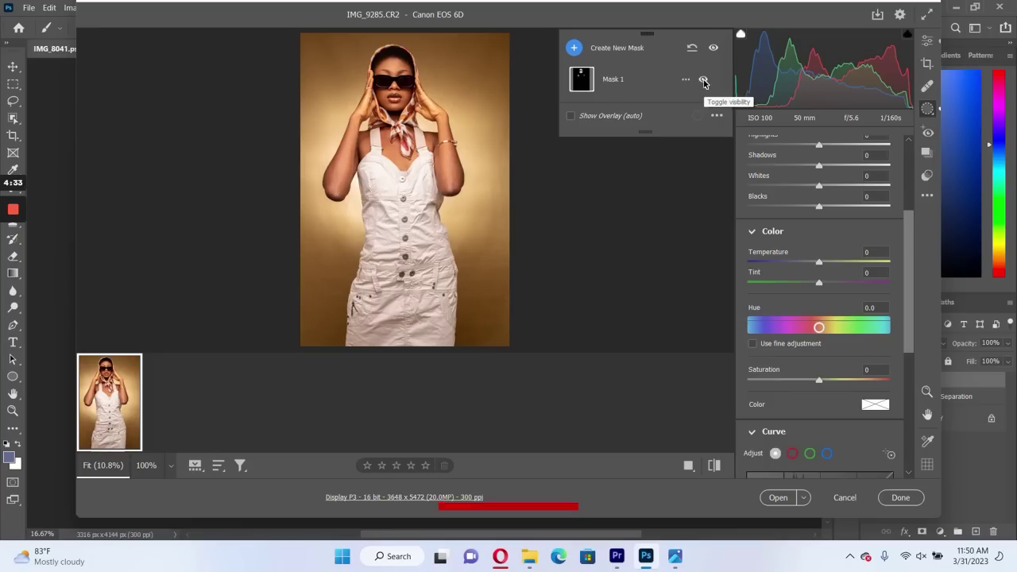
- Finish comparing the face mask and open IMG_9285.CR2 from Camera Raw in Photoshop
click(703, 80)
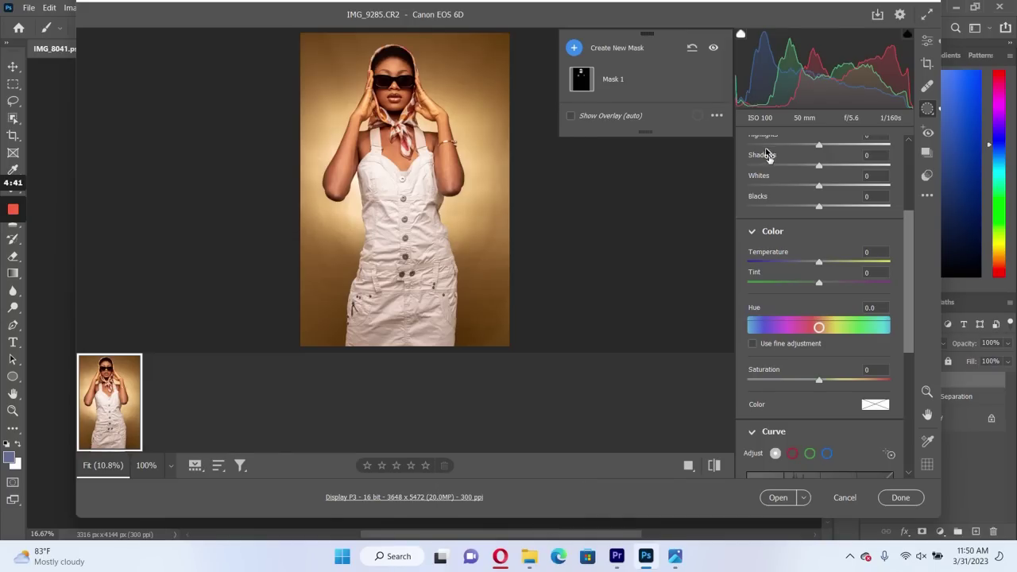
scroll(908, 297, down, 1)
scroll(908, 297, down, 4)
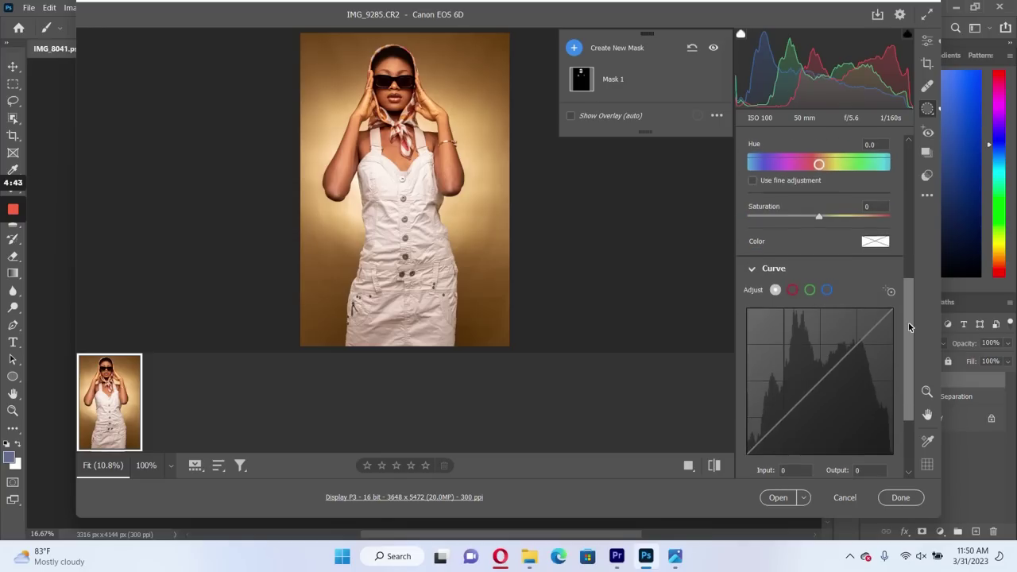
click(778, 498)
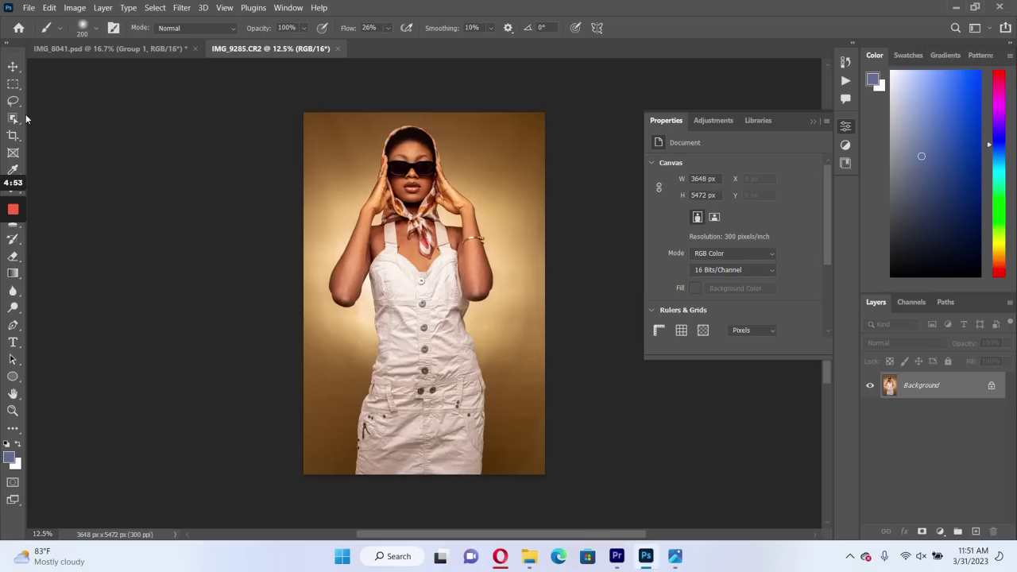
- Crop the portrait at a 4:5 ratio, extending the frame above the head to 3852 x 4816 px with Content-Aware fill
click(12, 135)
mouse_move(431, 267)
mouse_down()
mouse_move(431, 292)
mouse_move(431, 274)
mouse_up()
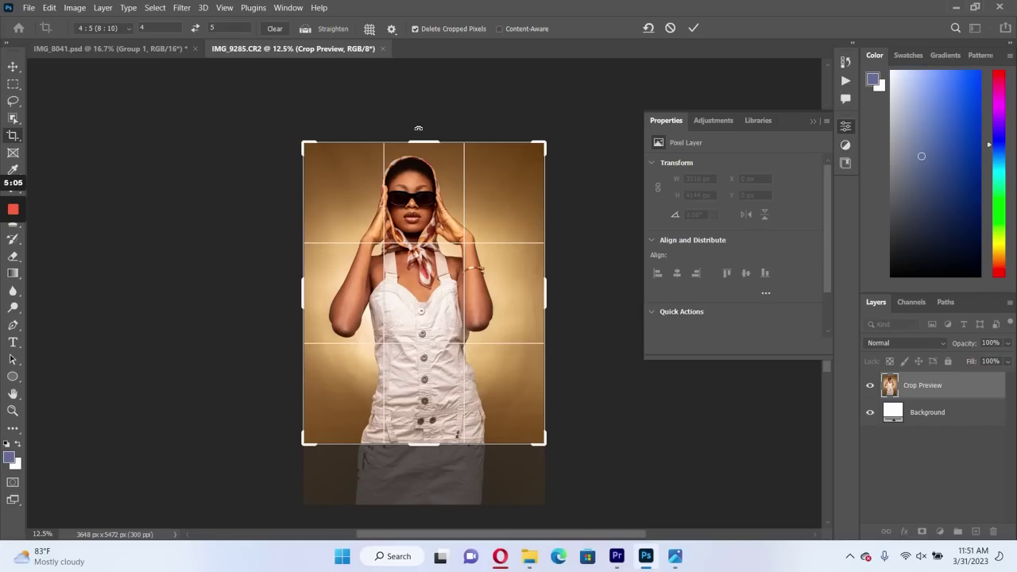
drag(422, 139, 422, 131)
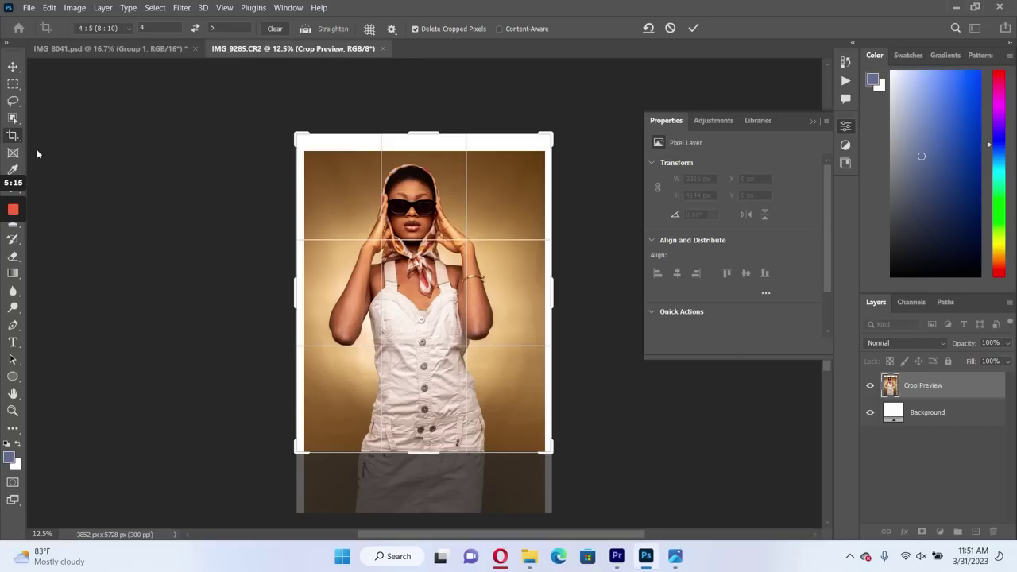
click(499, 29)
key(Return)
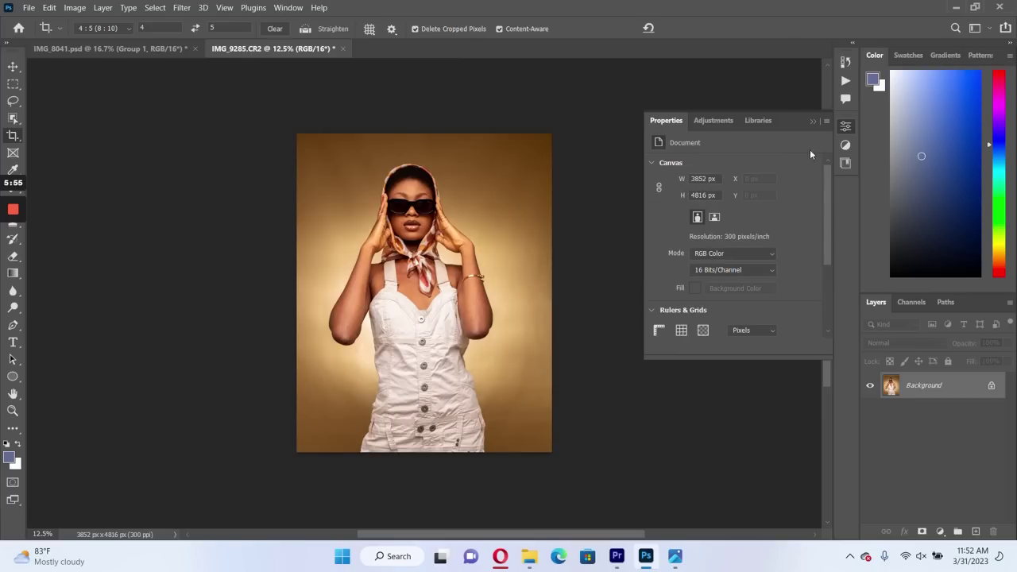
- Run the Advanced Frequency Separation action on the cropped portrait
click(846, 81)
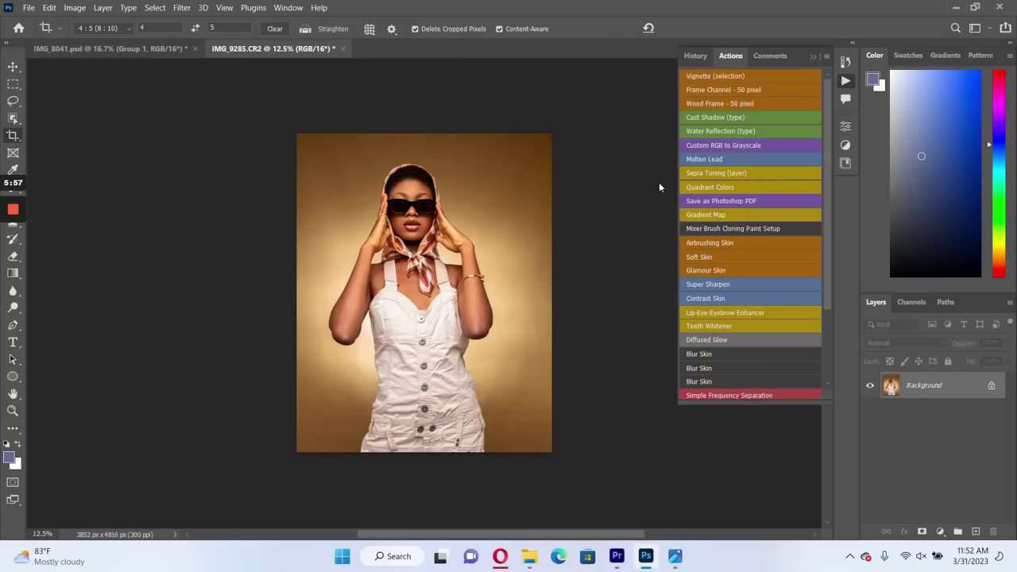
scroll(715, 317, down, 3)
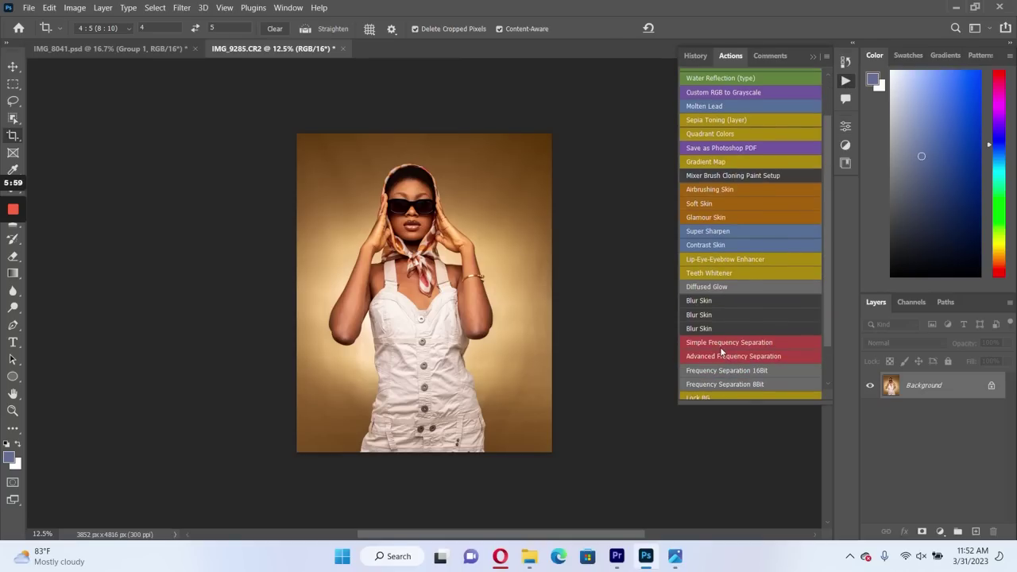
click(724, 356)
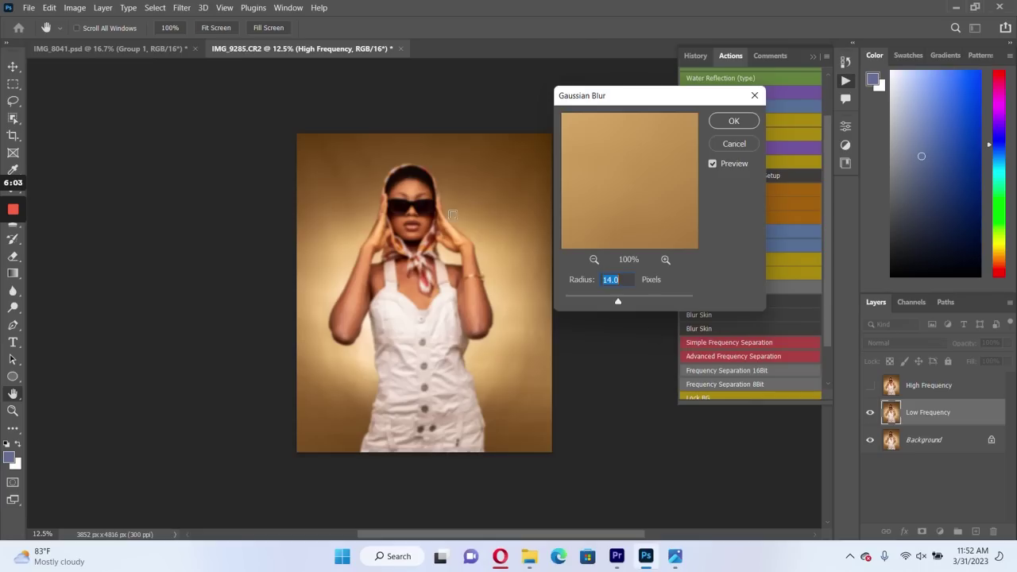
- Preview the forehead skin and apply a Gaussian Blur with a radius of 9.8 pixels to the Low Frequency layer
click(417, 191)
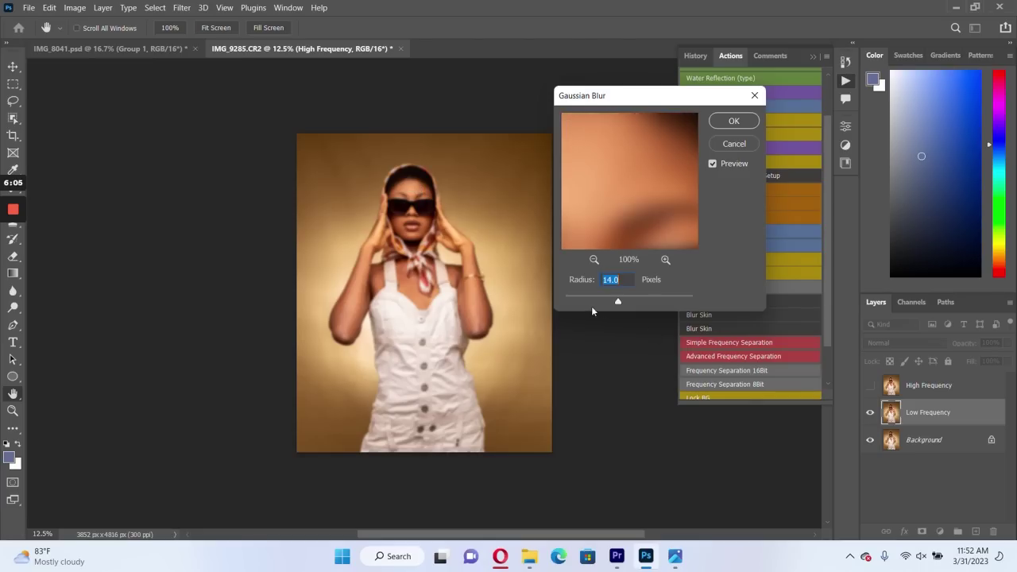
drag(618, 303, 565, 301)
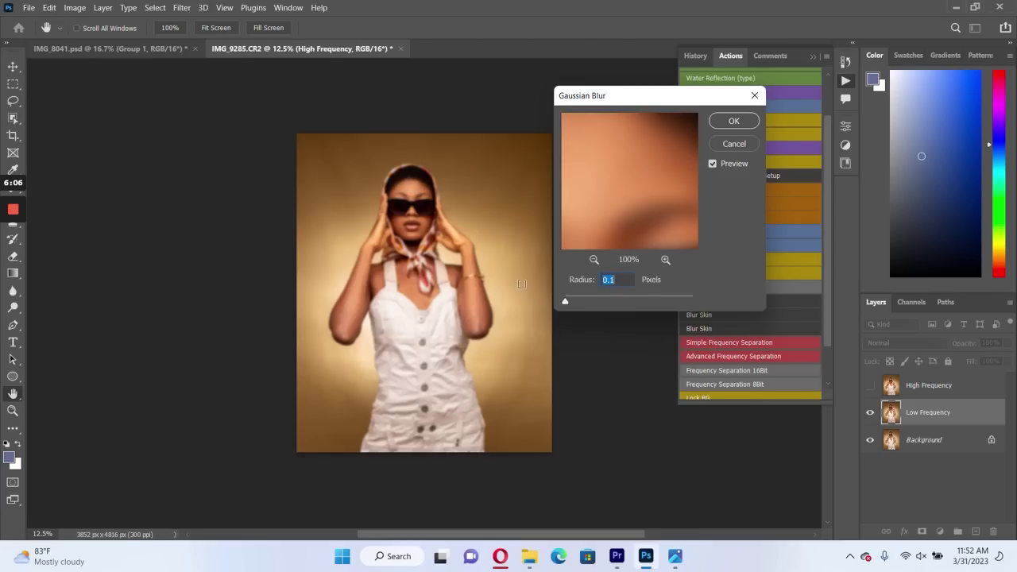
click(413, 190)
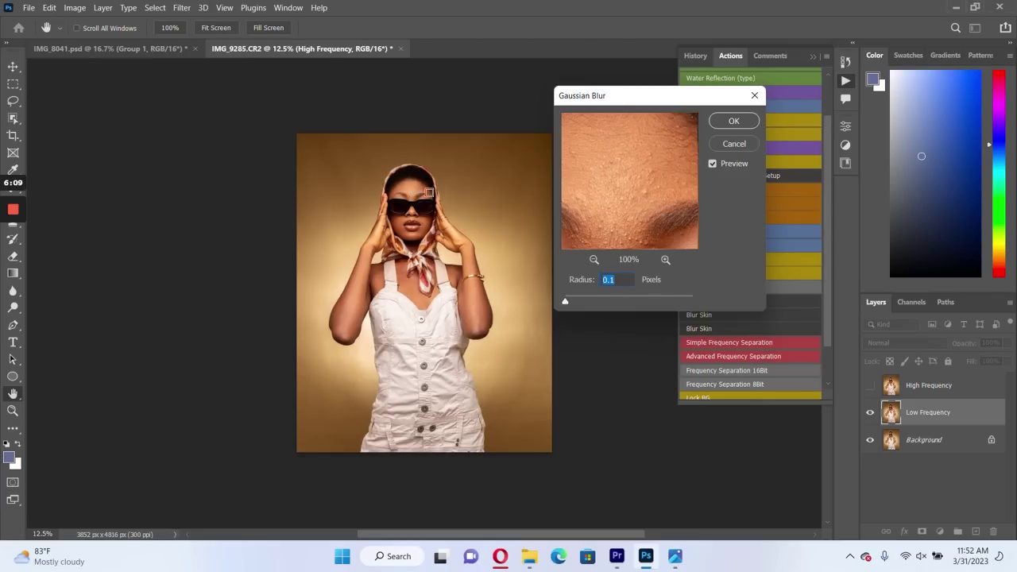
drag(568, 300, 600, 301)
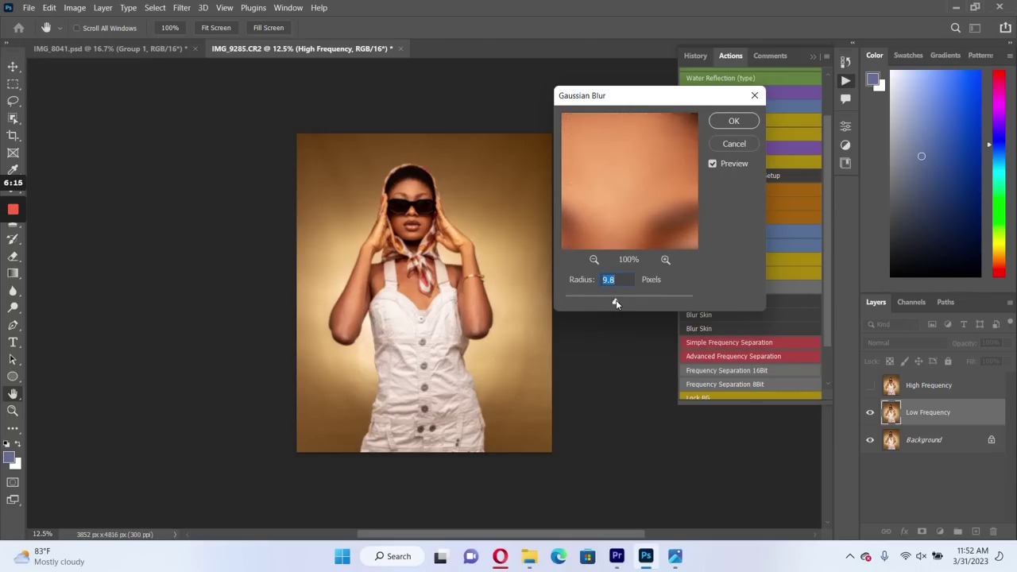
click(731, 121)
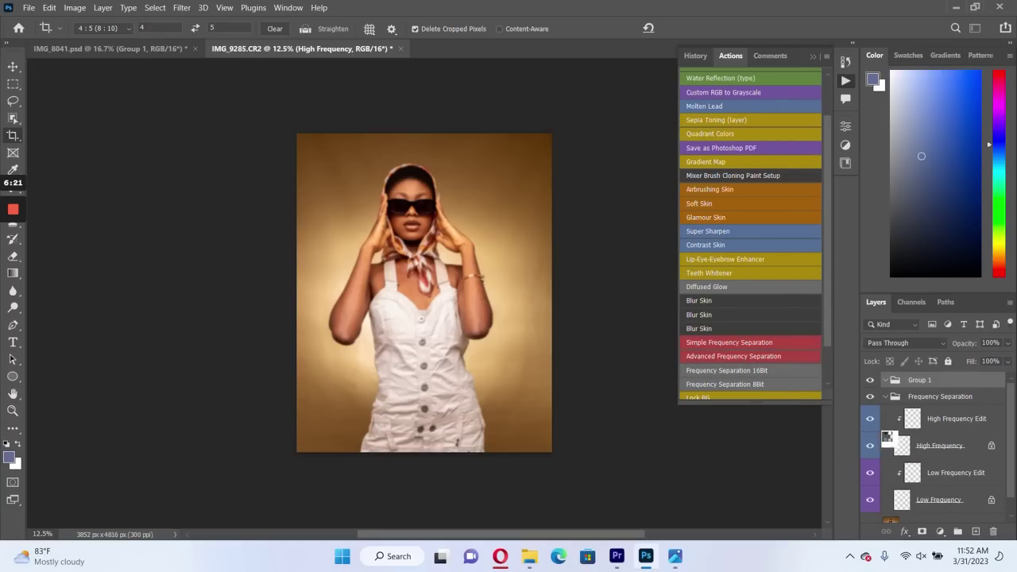
- Hide the Check Layer group, select the Low Frequency Edit layer and activate the Mixer Brush for the face
click(870, 383)
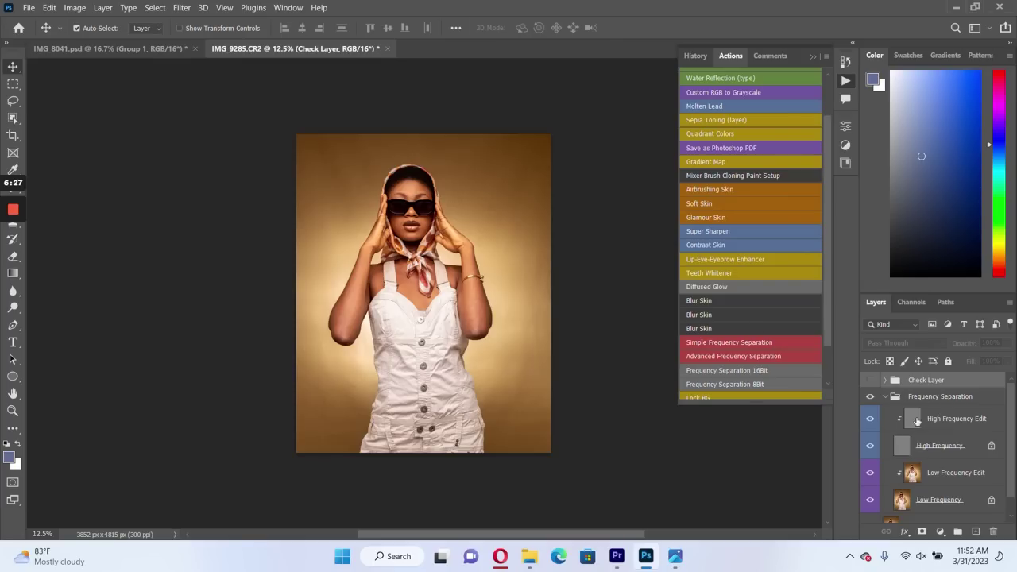
click(929, 474)
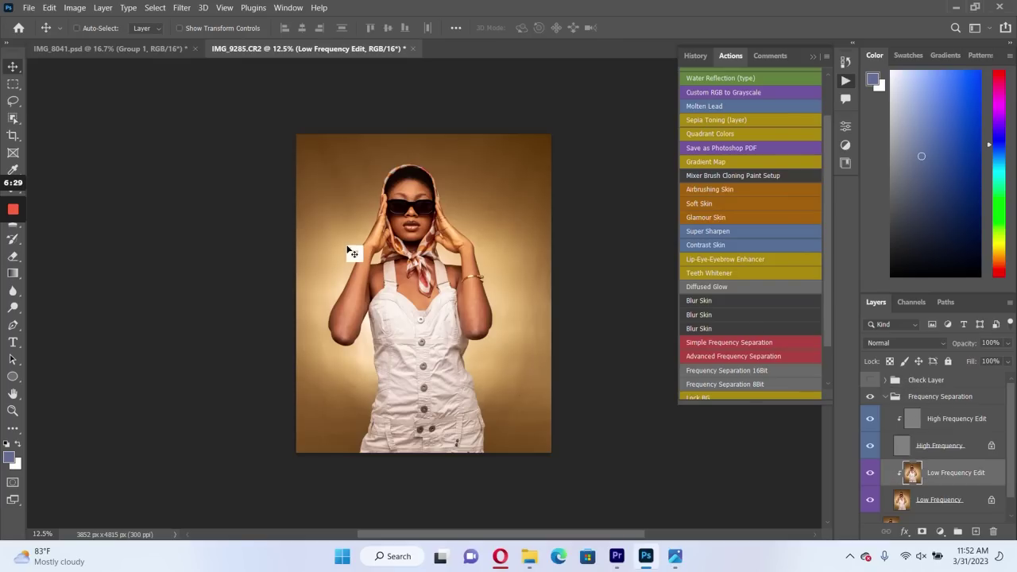
scroll(352, 252, up, 5)
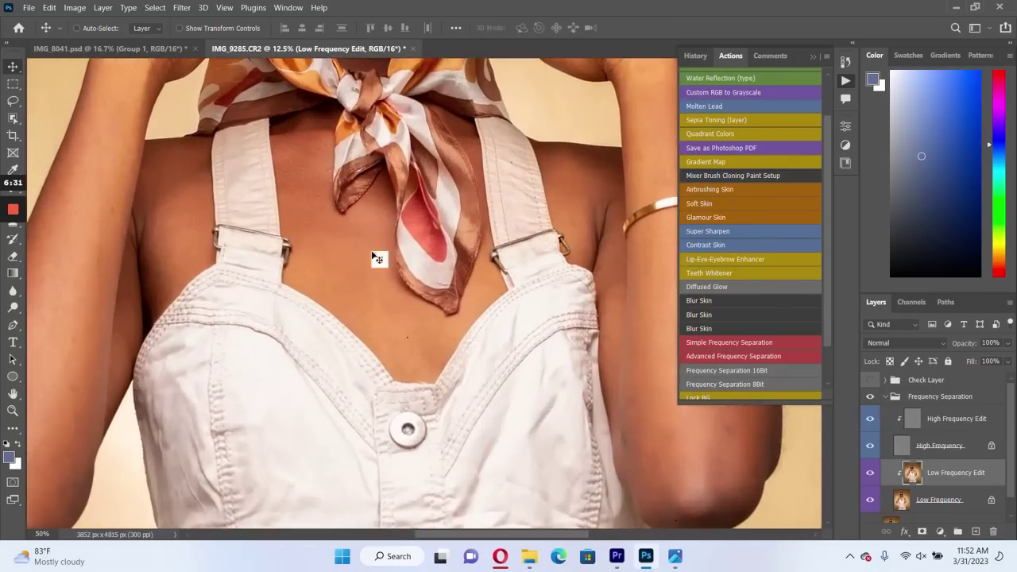
scroll(371, 359, up, 5)
scroll(383, 252, down, 5)
key(ctrl)
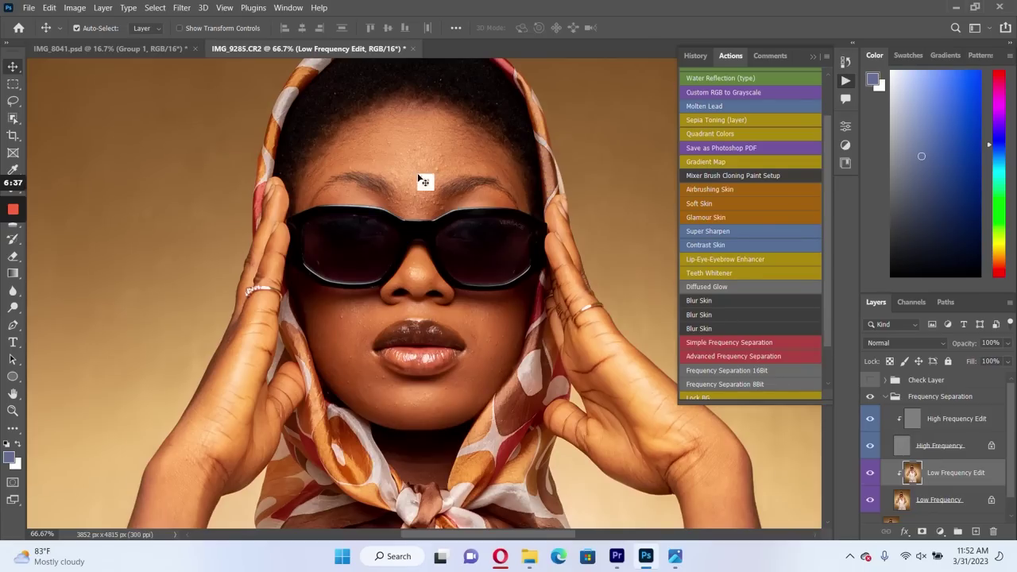
key(b)
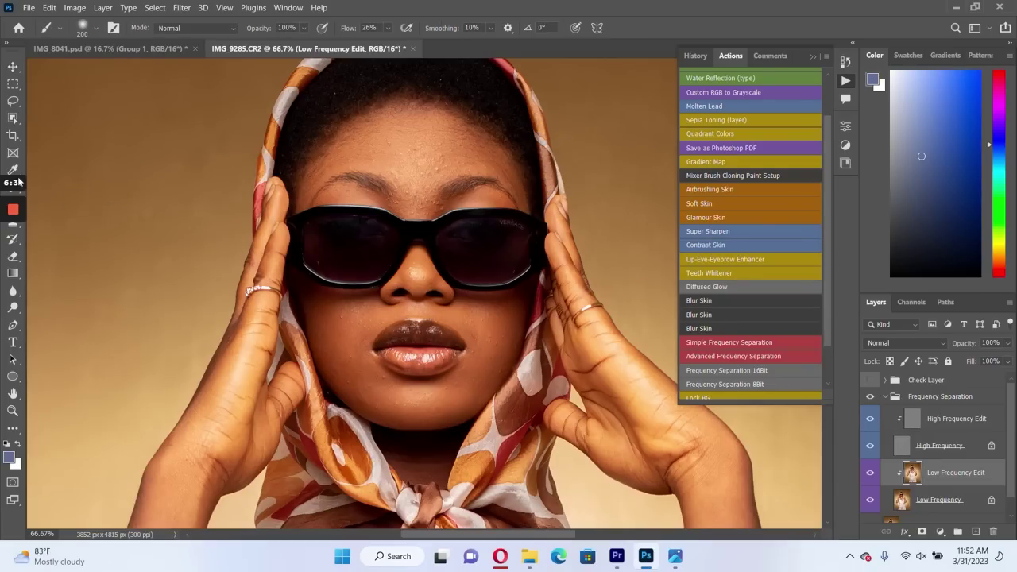
mouse_move(19, 213)
key(shift+b)
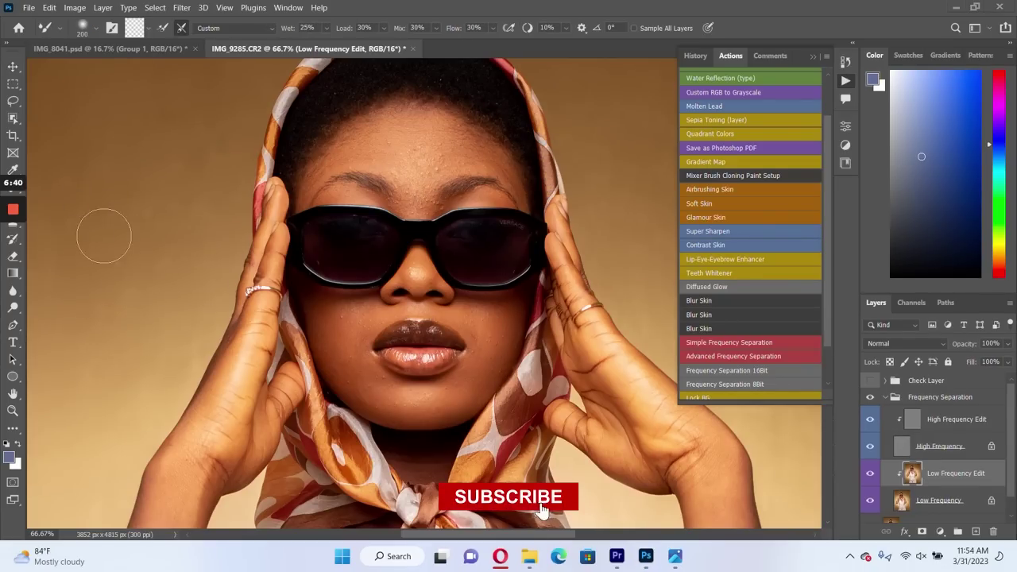
- Turn on the Invert adjustment inside the Check Layer group and collapse the group
click(886, 381)
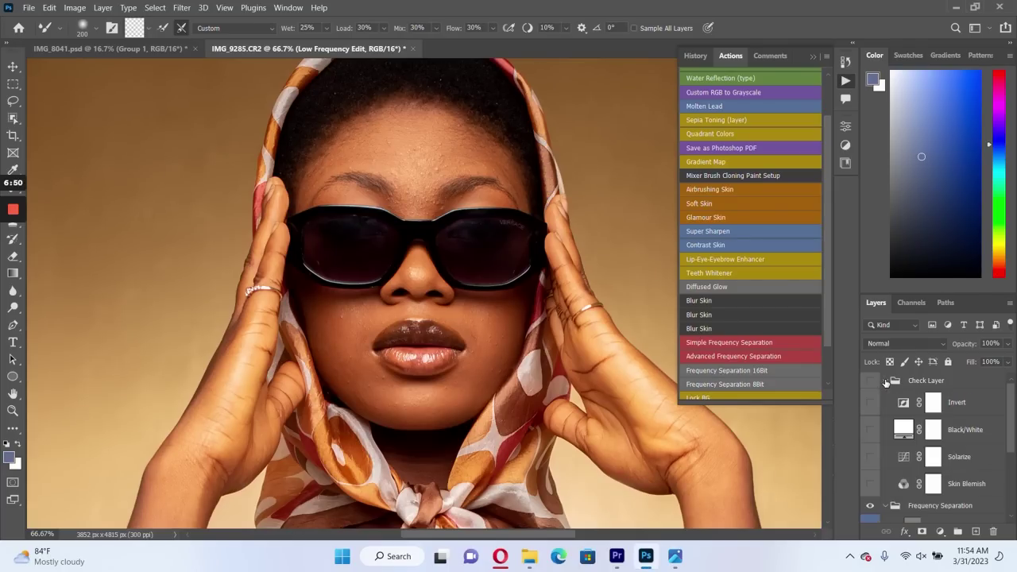
key(i)
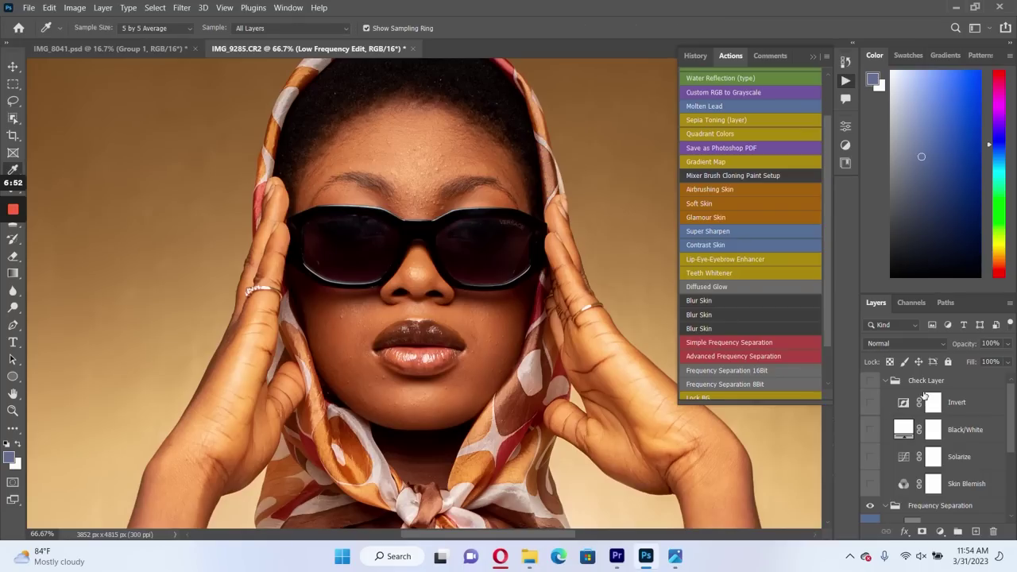
click(868, 405)
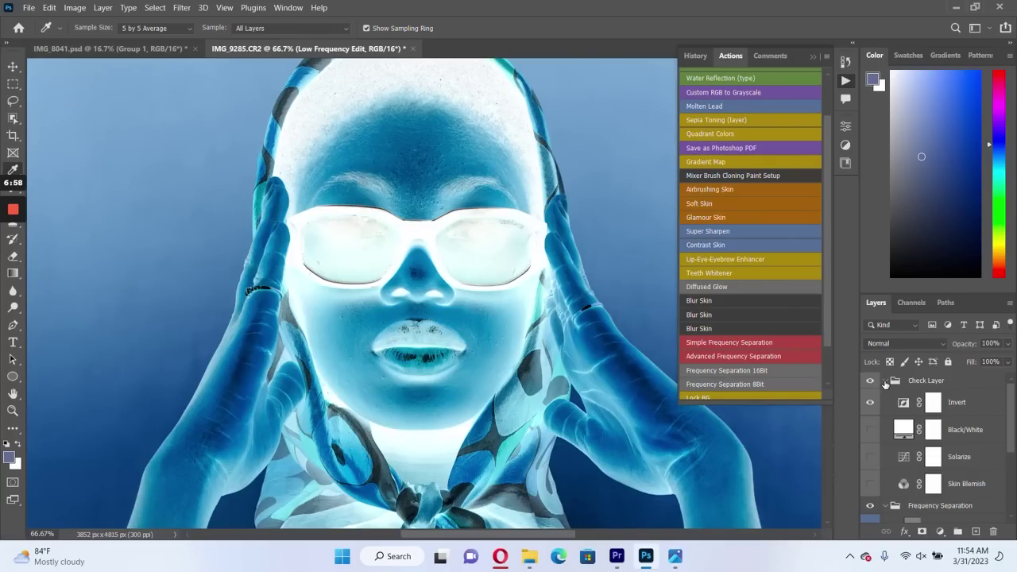
click(886, 382)
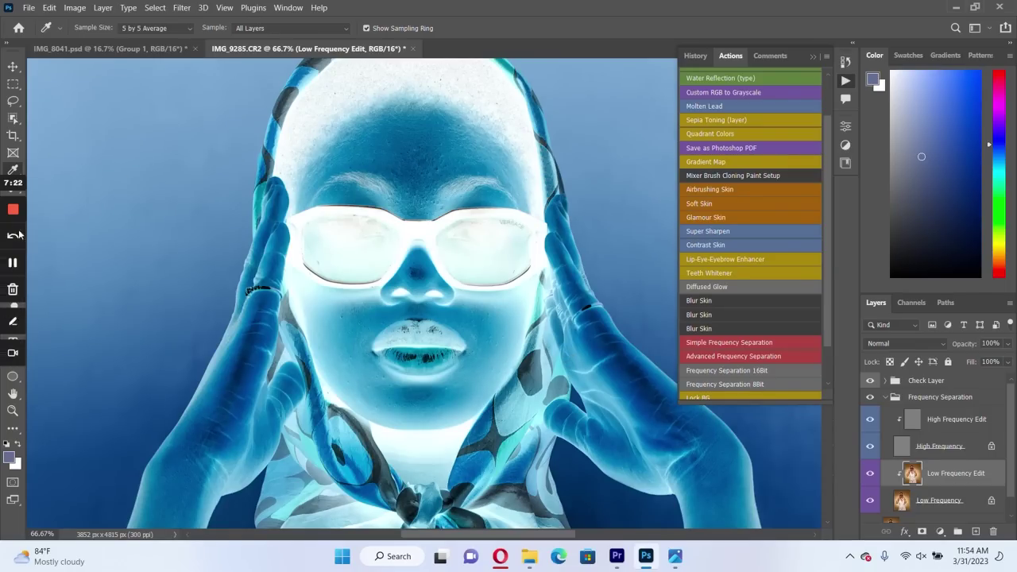
- Return to the Mixer Brush and reduce its size to 90 for blending the facial skin
key(b)
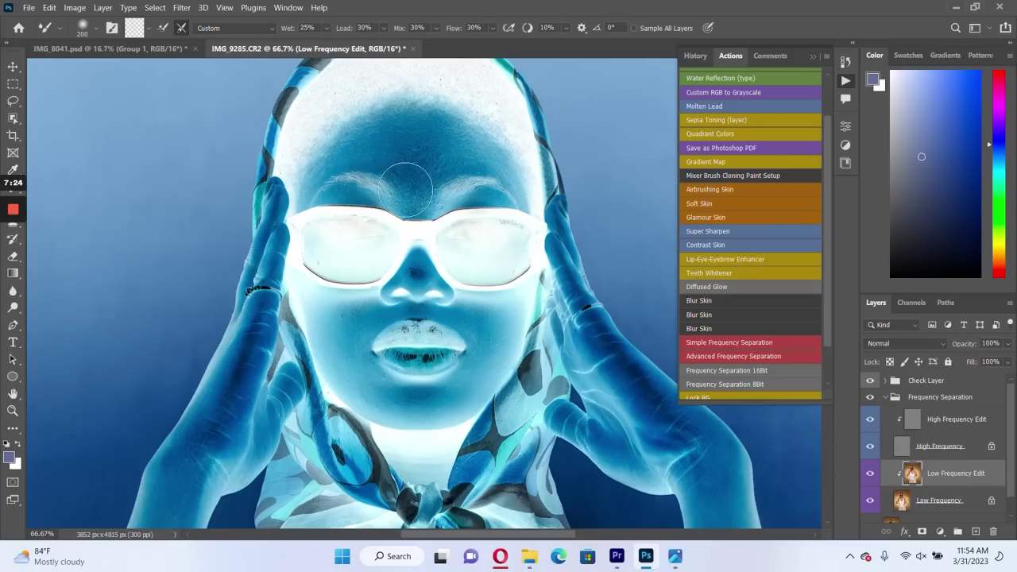
key(bracketleft)
key(bracketleft)
key(bracketleft)
key(bracketleft)
key(bracketleft)
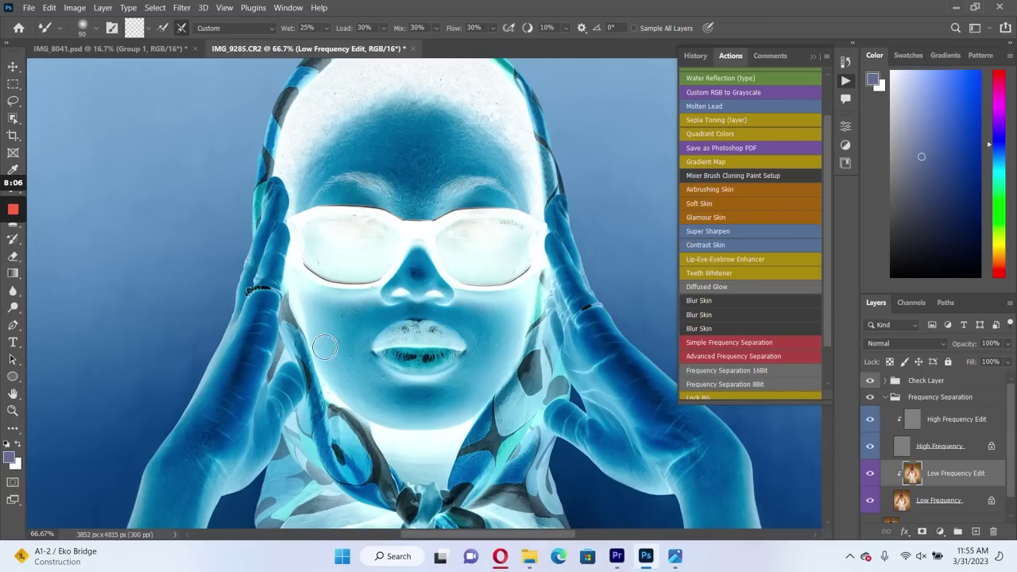
- Turn off the inverted check view to show the face and hands in normal colours
scroll(239, 397, down, 3)
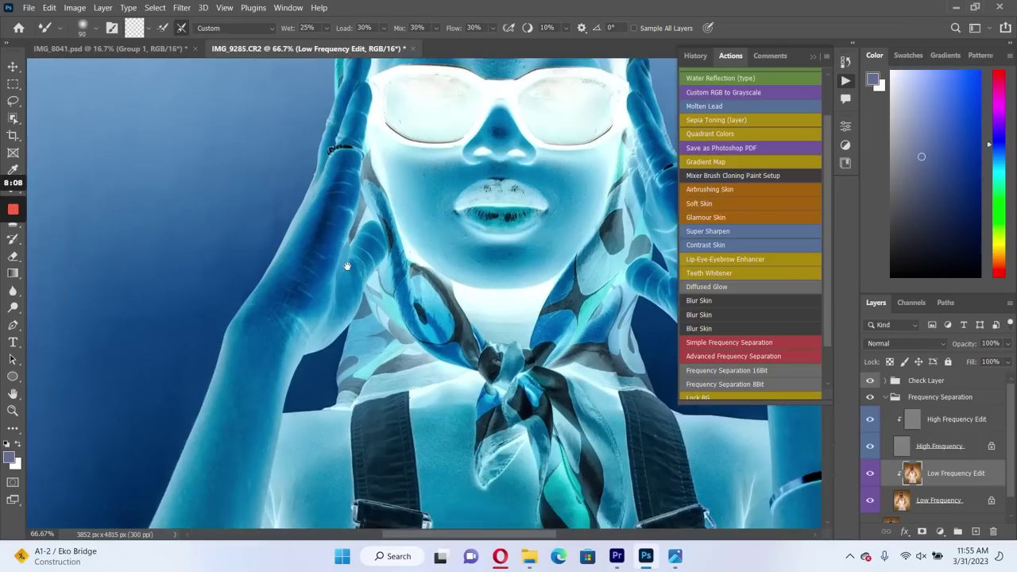
scroll(268, 367, left, 2)
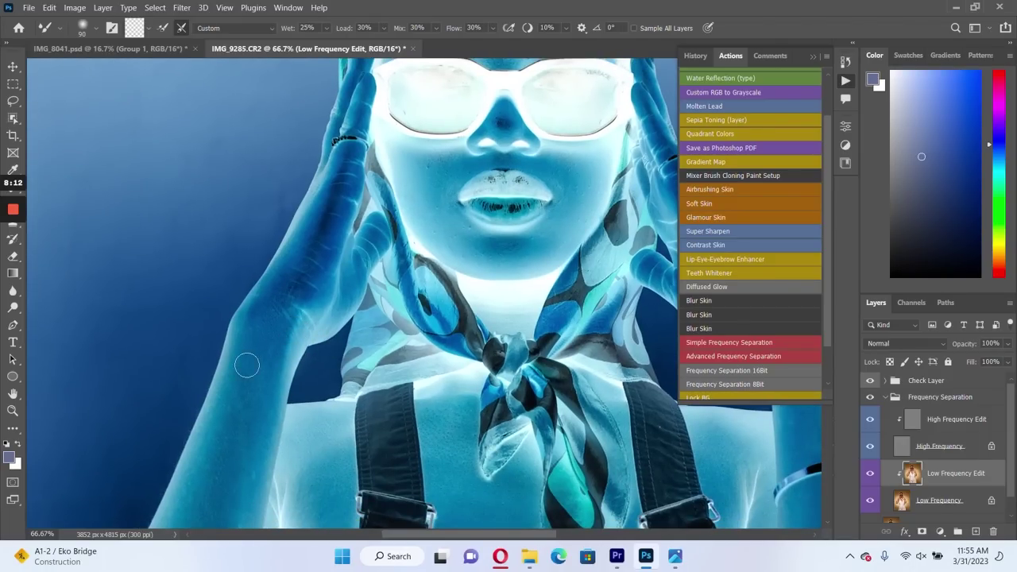
key(ctrl+i)
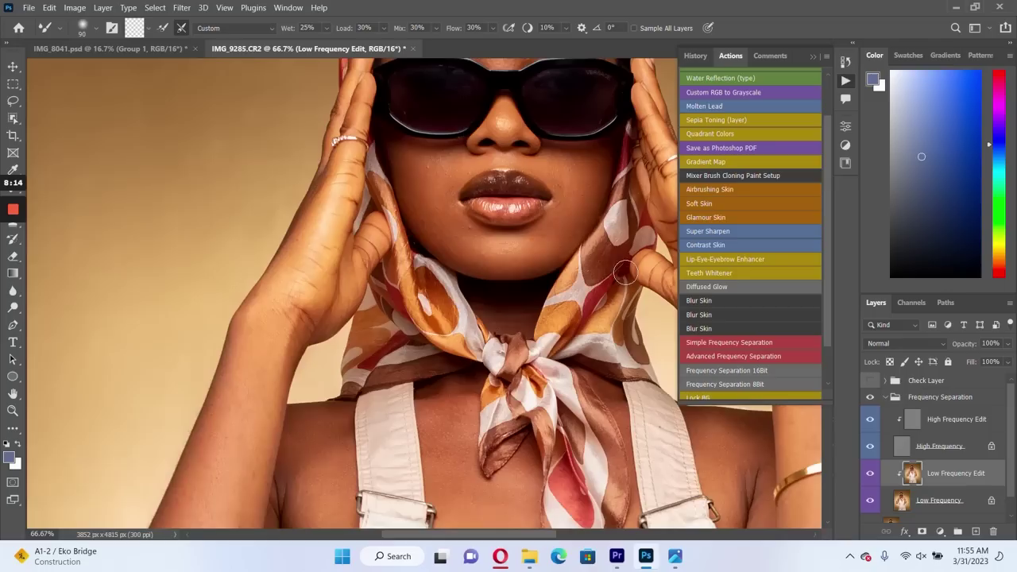
- Blend the skin tones of the face, raised hand and braceleted arm with the Mixer Brush on the Low Frequency Edit layer
scroll(556, 302, up, 5)
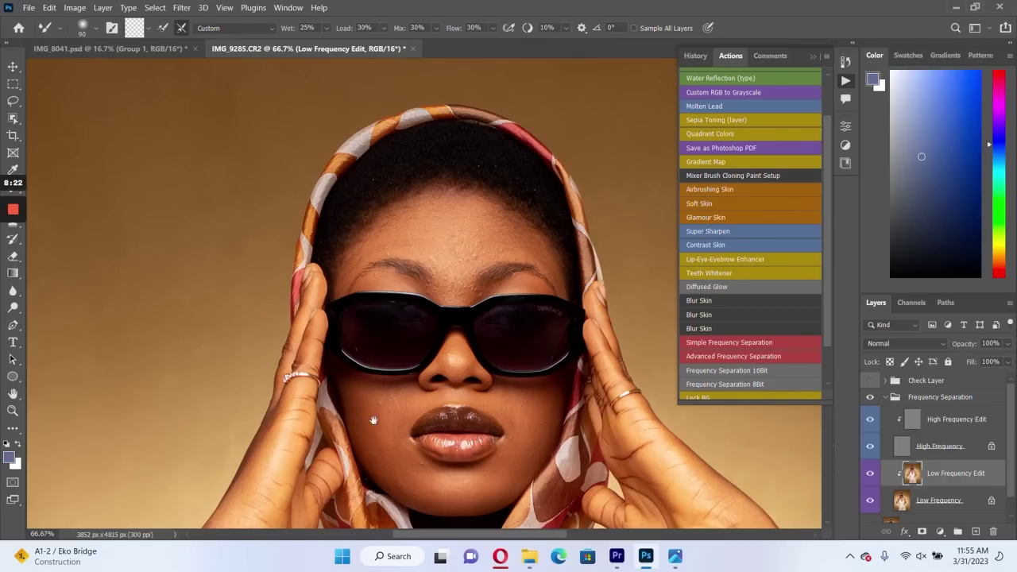
drag(383, 430, 349, 293)
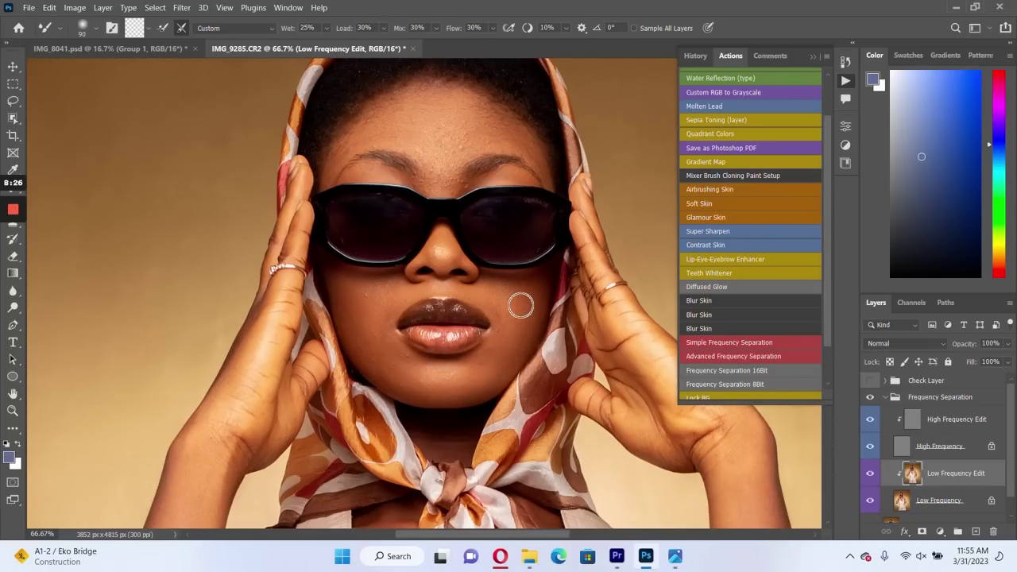
drag(638, 381, 439, 321)
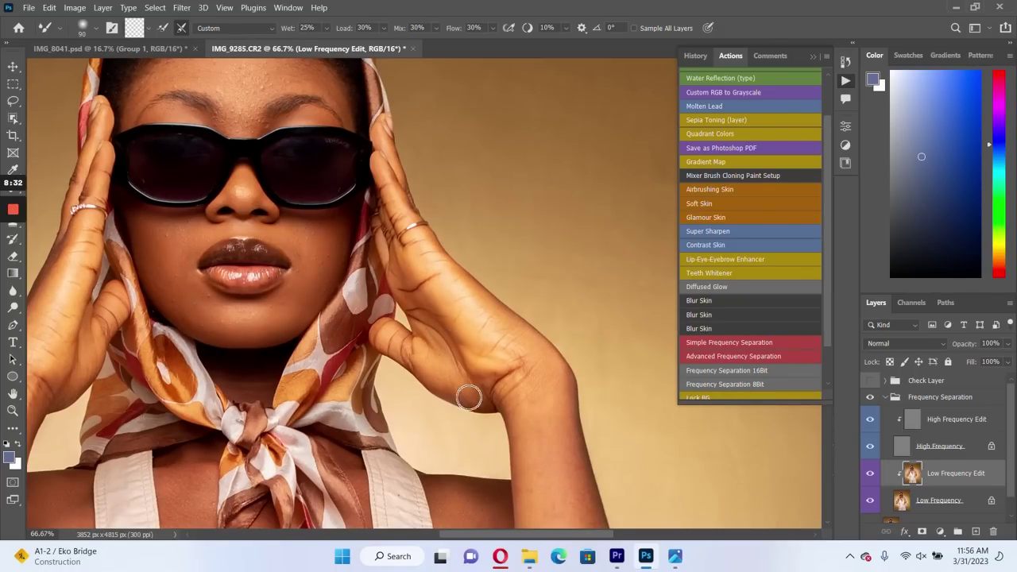
drag(548, 417, 477, 265)
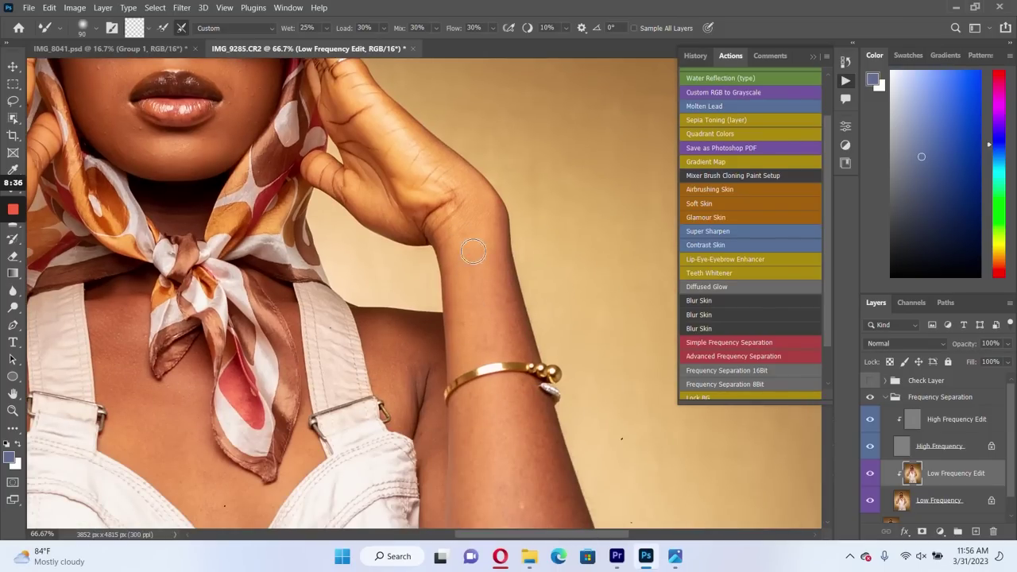
drag(520, 487, 533, 292)
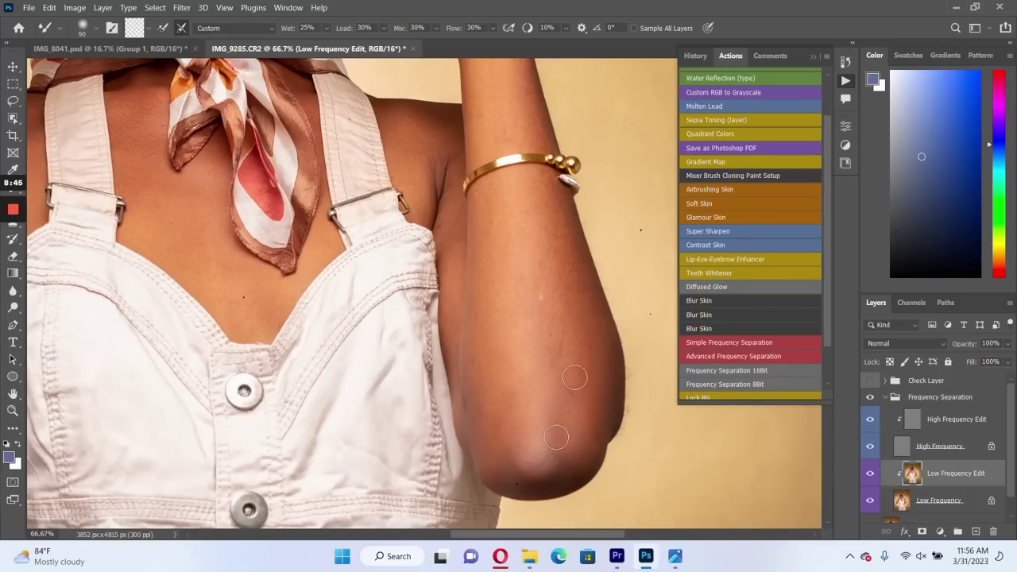
- Enlarge the Mixer Brush to 150, blend the shoulder, arm and elbow on the side without the bracelet, and collapse the Actions list
drag(556, 437, 378, 361)
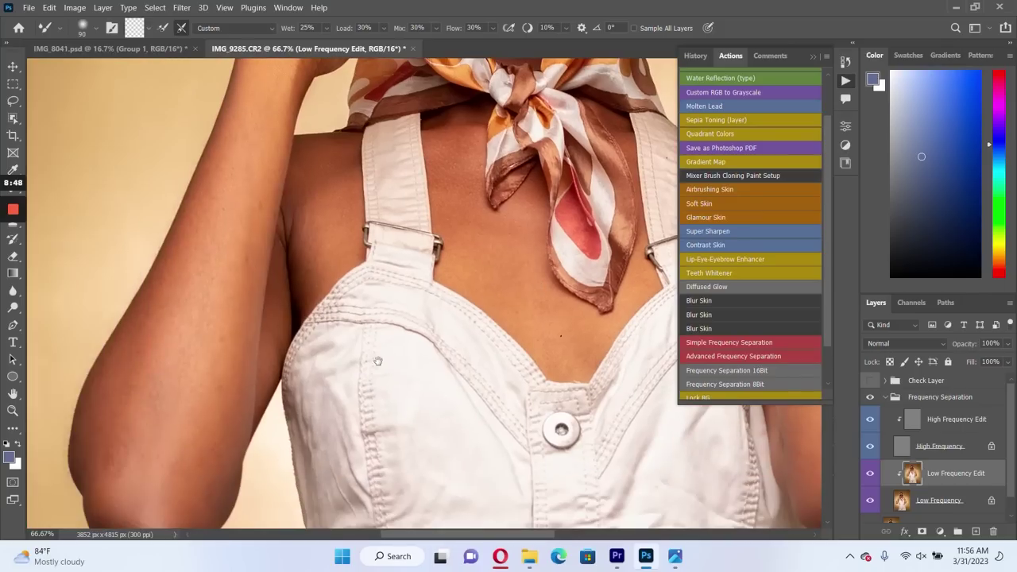
key(bracketright)
key(bracketright)
key(bracketright)
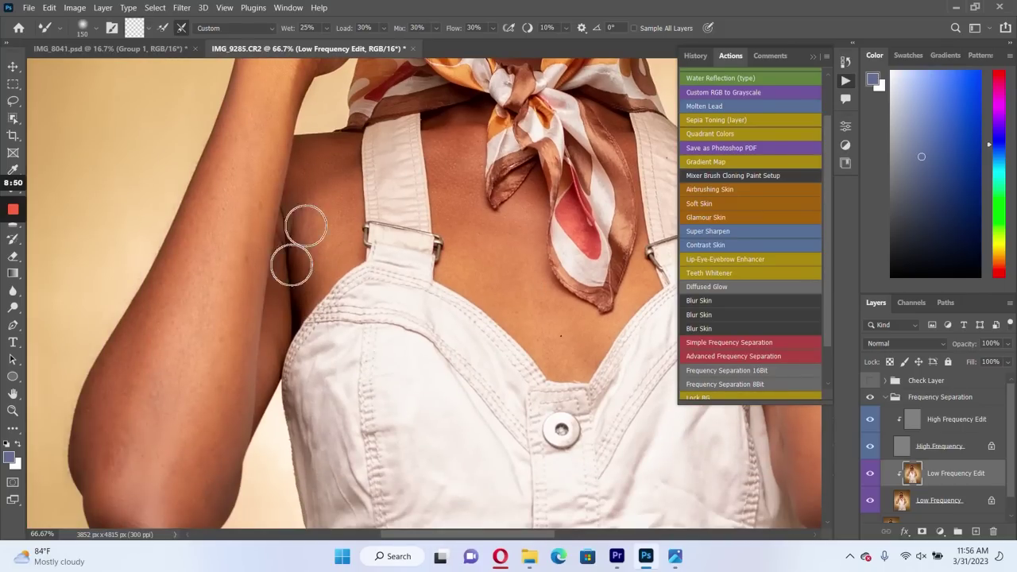
drag(178, 377, 173, 162)
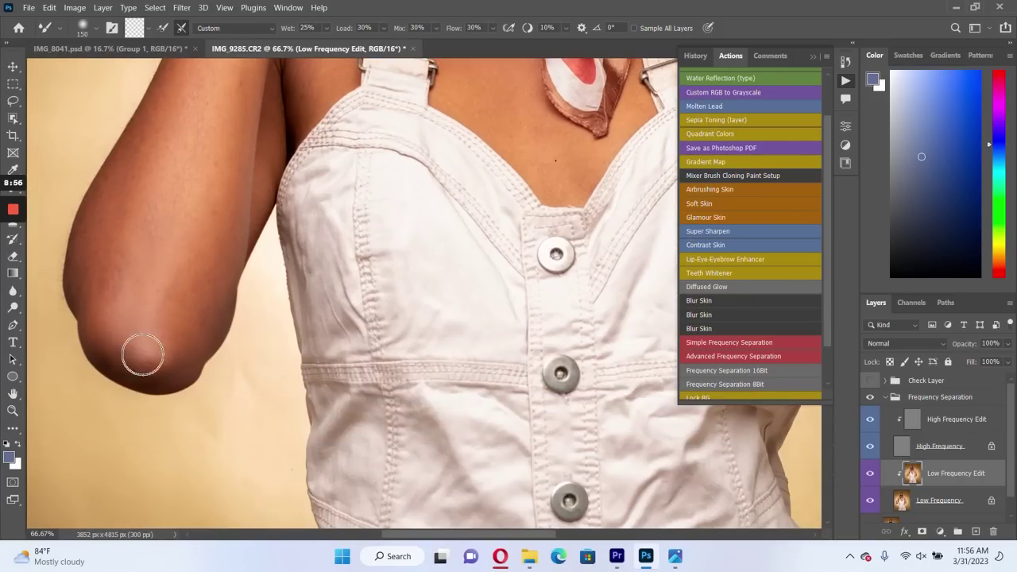
click(813, 55)
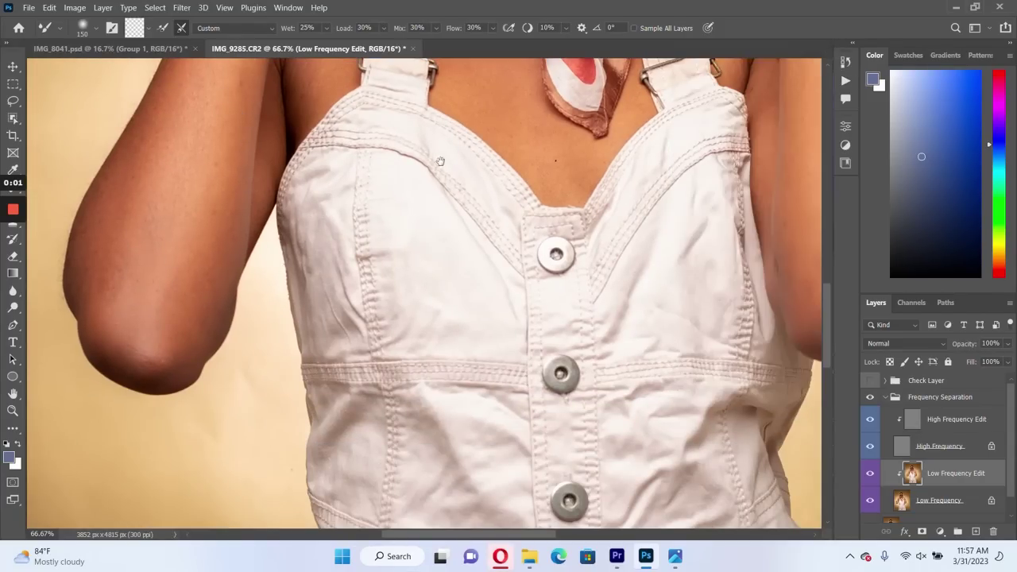
- Reduce the Mixer Brush size to 90 and check the blended skin from the face down to the waist
scroll(445, 239, up, 5)
scroll(450, 273, up, 1)
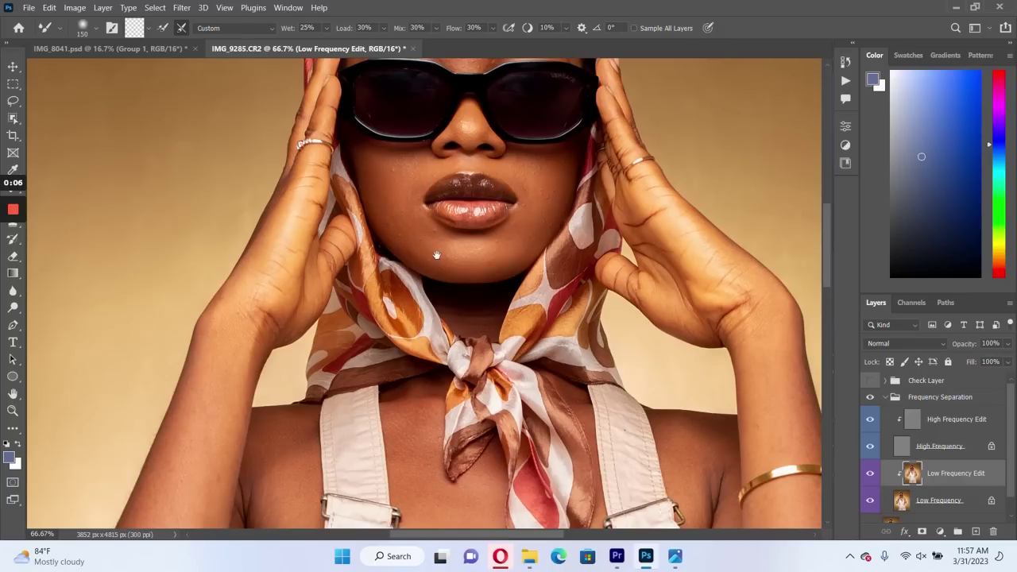
drag(492, 226, 481, 303)
key(bracketleft)
key(bracketleft)
key(bracketleft)
scroll(474, 205, up, 3)
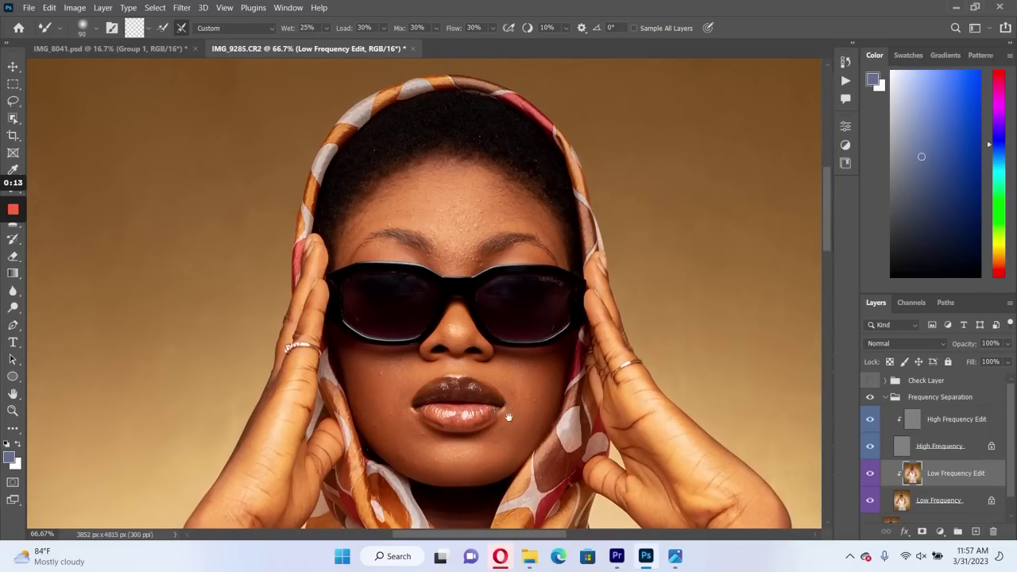
drag(509, 418, 453, 343)
scroll(452, 344, down, 10)
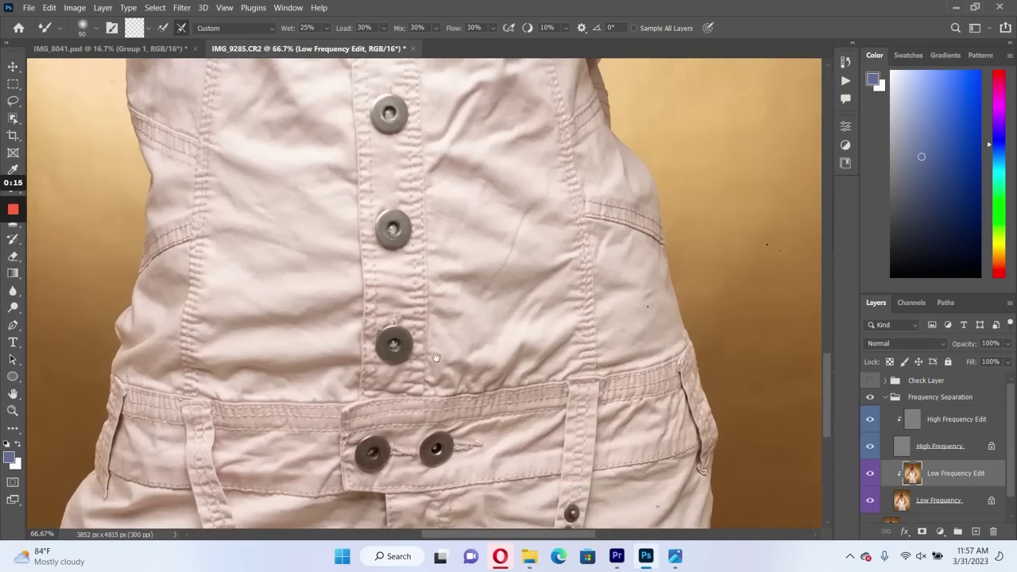
scroll(406, 420, up, 10)
scroll(413, 391, up, 5)
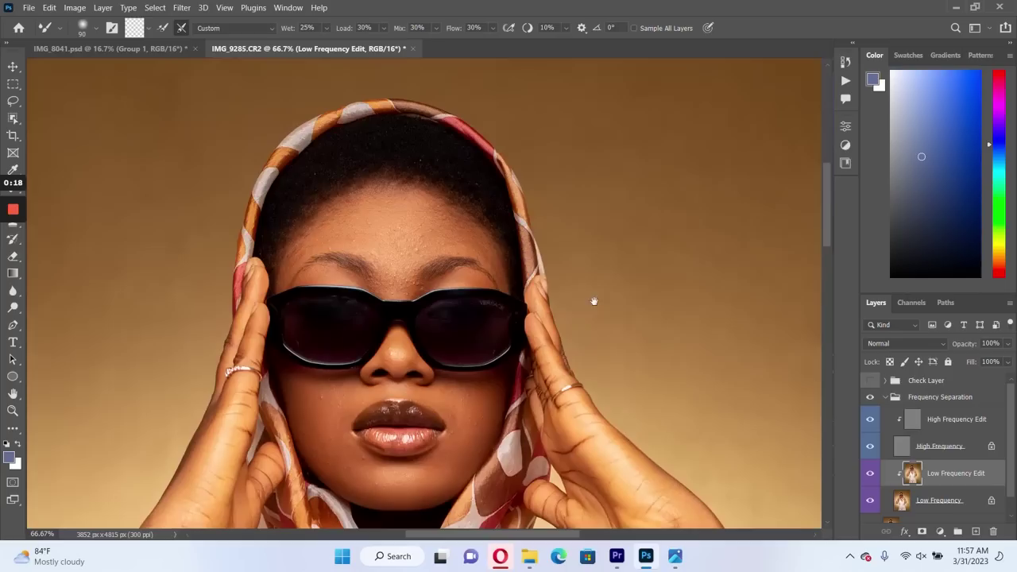
- Select the High Frequency Edit layer and activate the Healing Brush for retouching the forehead texture
click(940, 421)
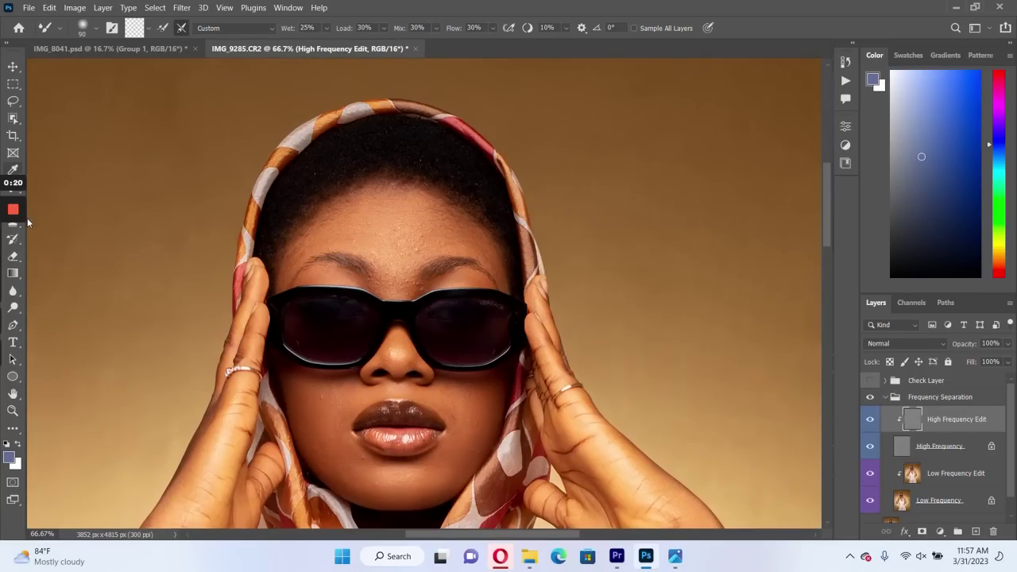
mouse_move(13, 191)
key(j)
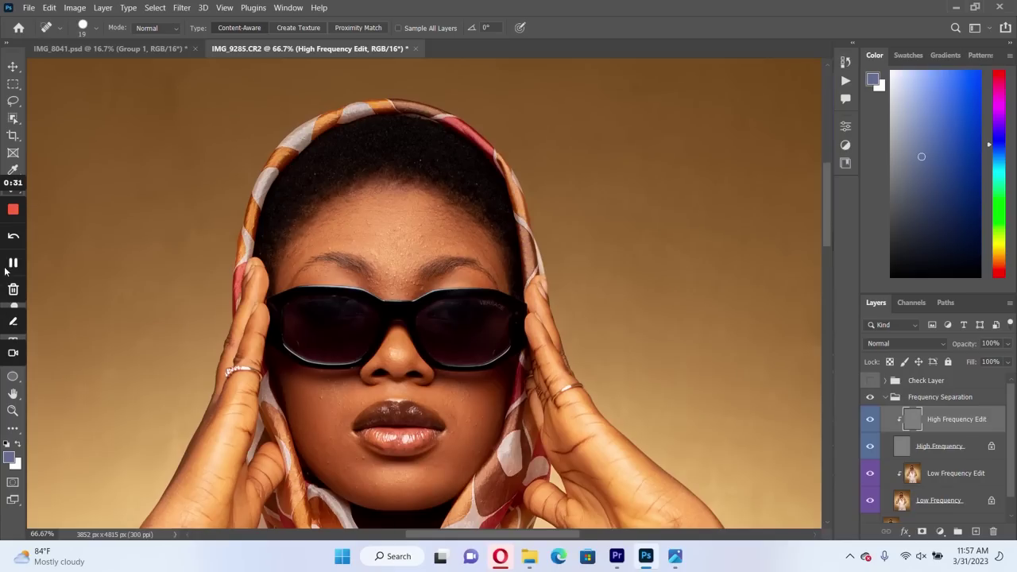
key(shift+j)
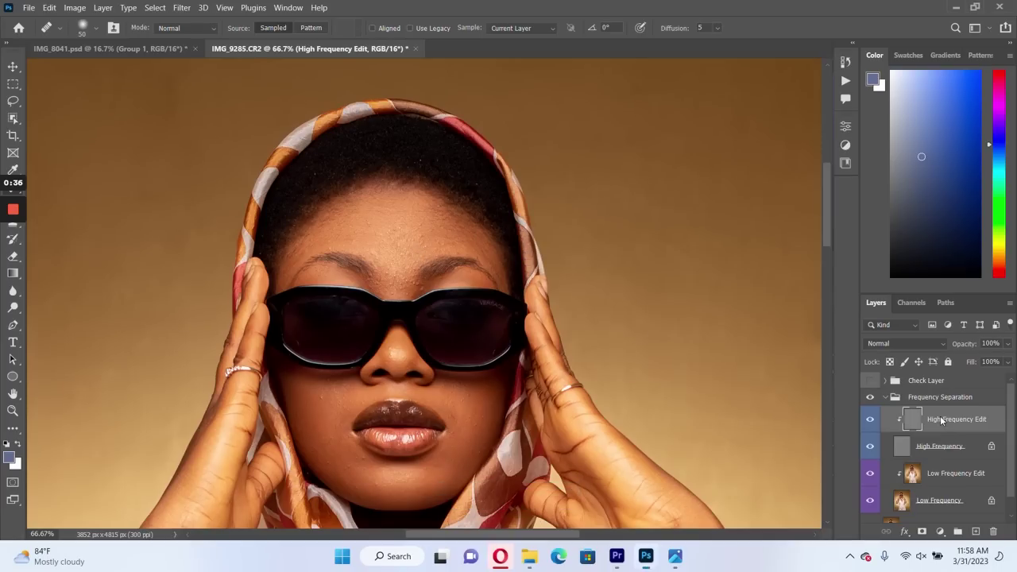
scroll(409, 266, up, 3)
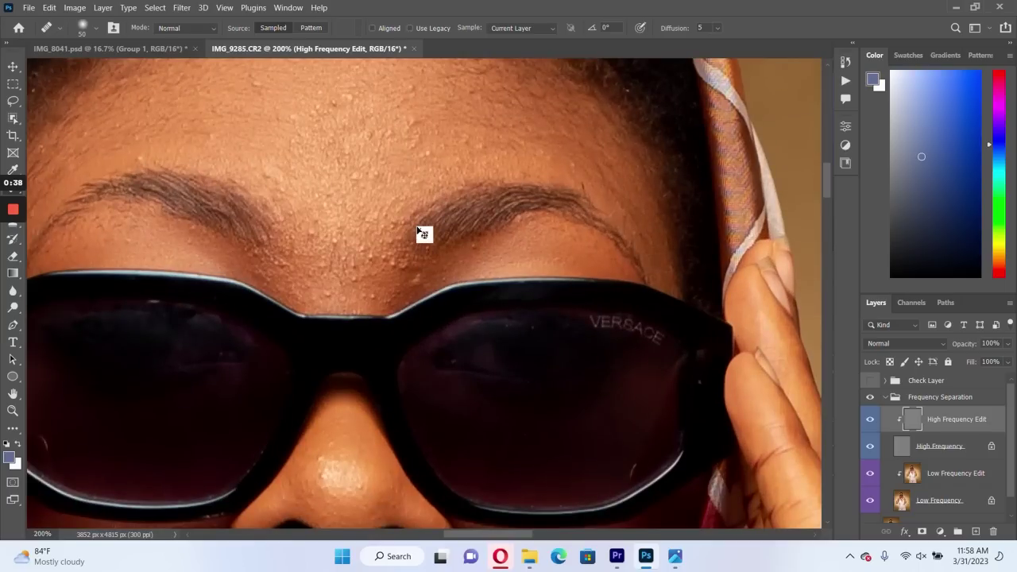
scroll(418, 232, down, 3)
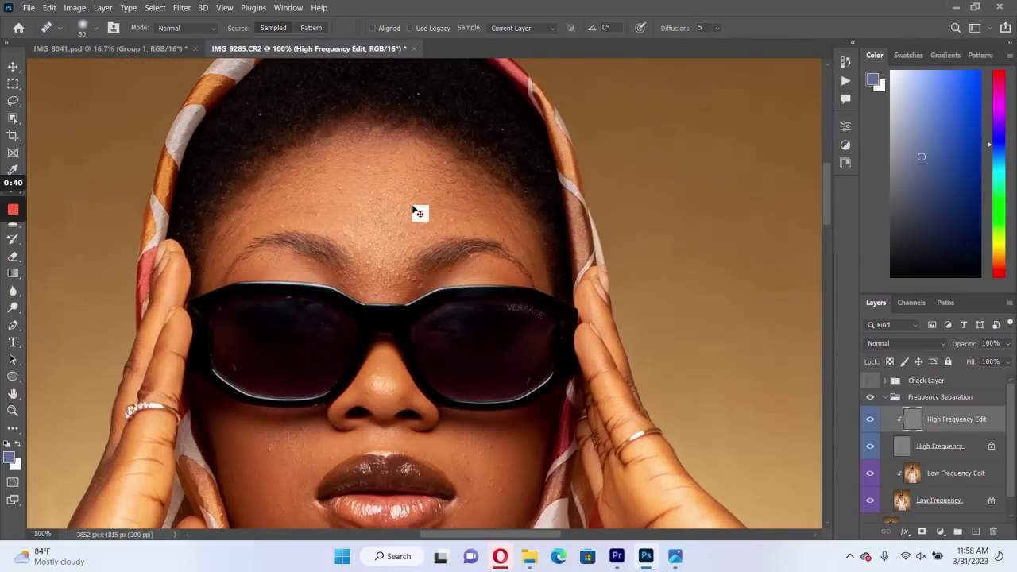
scroll(415, 211, up, 1)
scroll(416, 212, down, 1)
- Reduce the Healing Brush size to 20 and heal the bumps around the brow and upper eyelid using sampled skin texture
alt+click(398, 282)
click(400, 224)
scroll(413, 270, up, 3)
click(431, 238)
key(bracketleft)
key(bracketleft)
key(bracketleft)
key(bracketleft)
key(bracketleft)
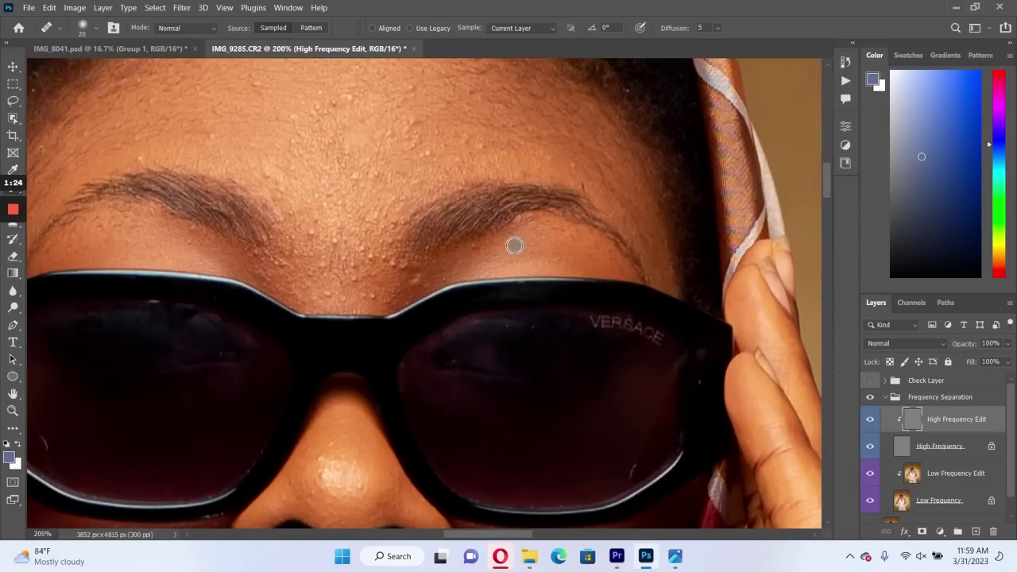
mouse_move(508, 249)
mouse_down()
mouse_move(490, 256)
mouse_move(474, 247)
mouse_up()
- Heal the bumps across the forehead and between the eyebrows with the Healing Brush at size 15, sampling nearby clean skin
drag(458, 127, 494, 256)
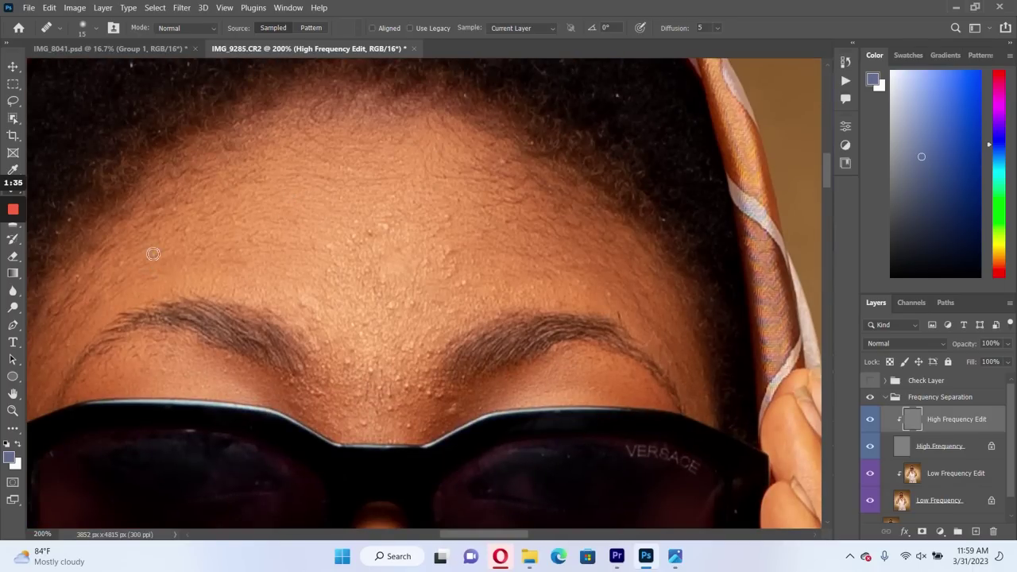
alt+click(180, 242)
click(345, 342)
click(361, 215)
alt+click(428, 253)
click(433, 265)
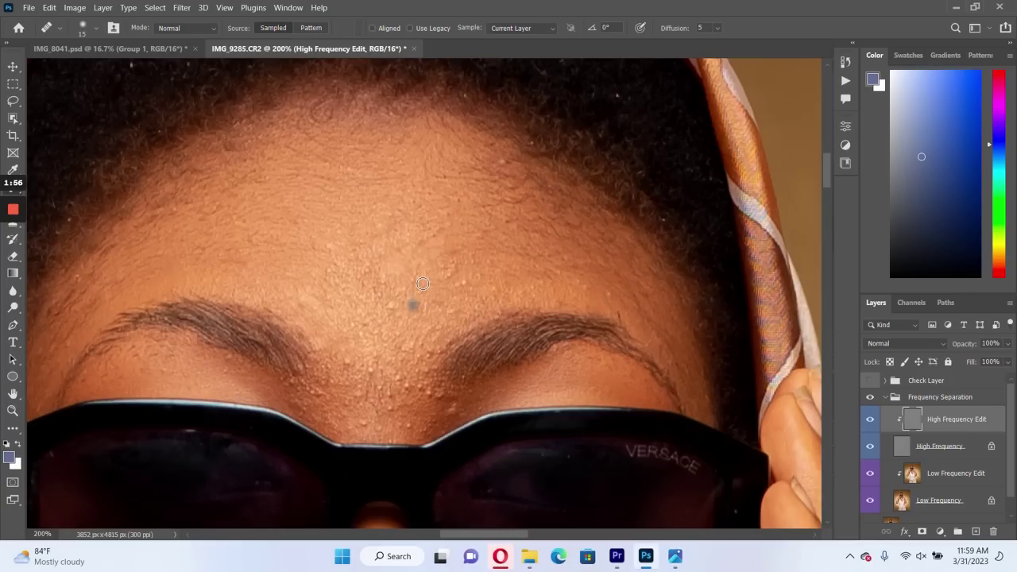
click(390, 304)
alt+click(414, 362)
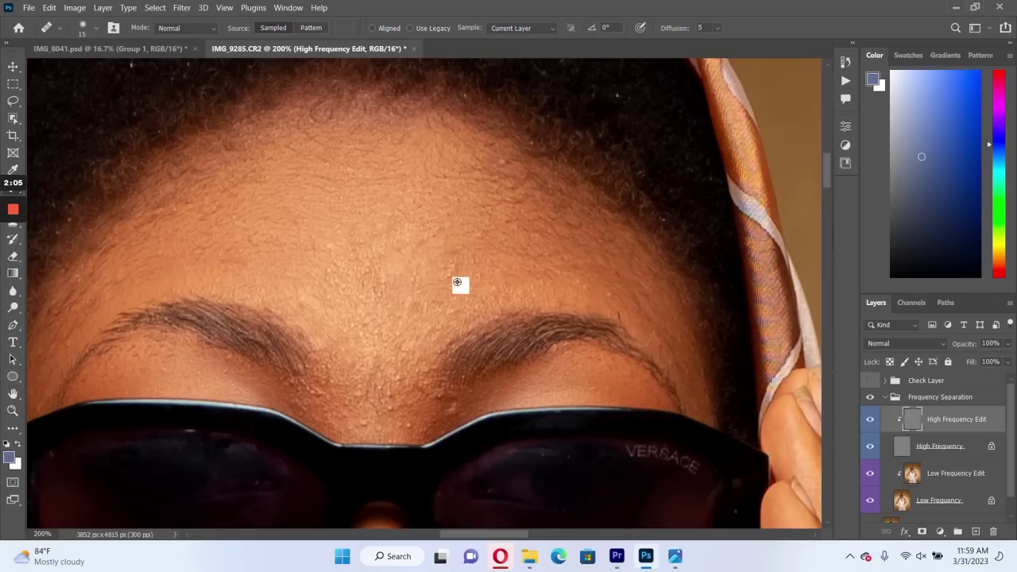
alt+click(329, 234)
click(323, 267)
drag(258, 391, 240, 313)
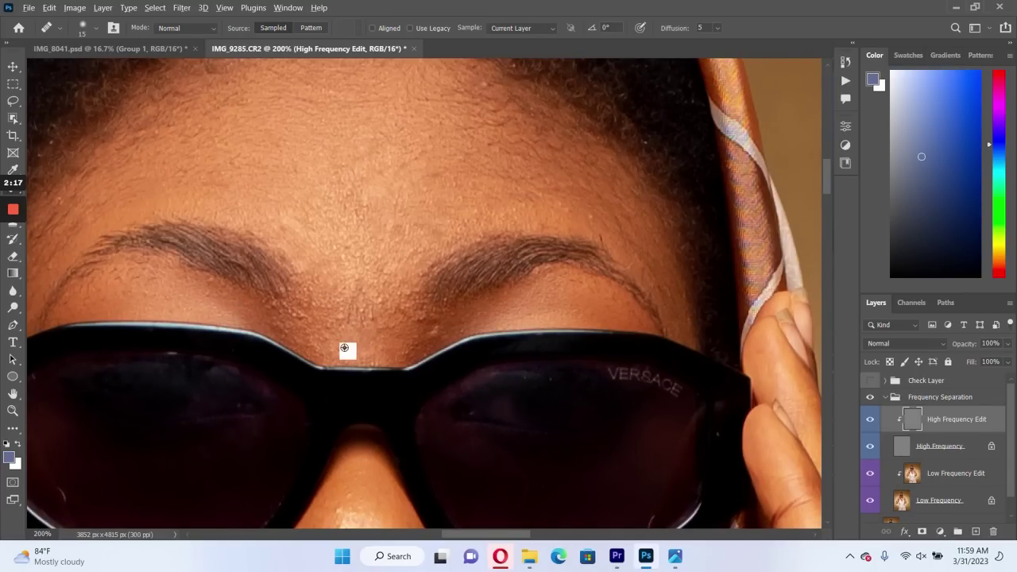
- Toggle the High Frequency Edit layer's visibility off and on twice to compare the forehead before and after healing
click(869, 421)
click(870, 420)
click(869, 420)
click(869, 420)
- Heal the small bumps on the cheeks, chin and around the mouth using texture sampled from nearby skin
scroll(286, 306, down, 10)
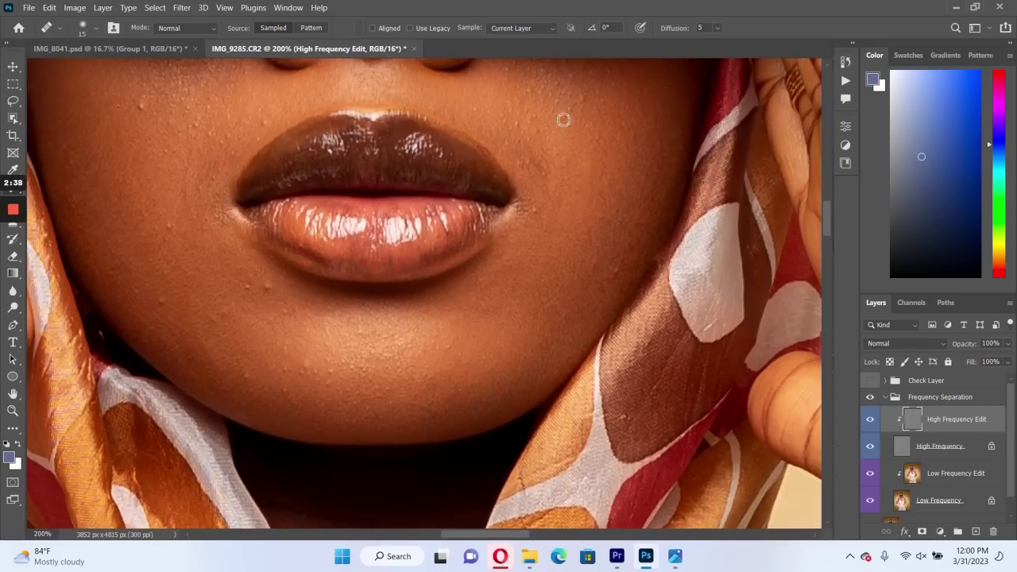
drag(573, 165, 581, 239)
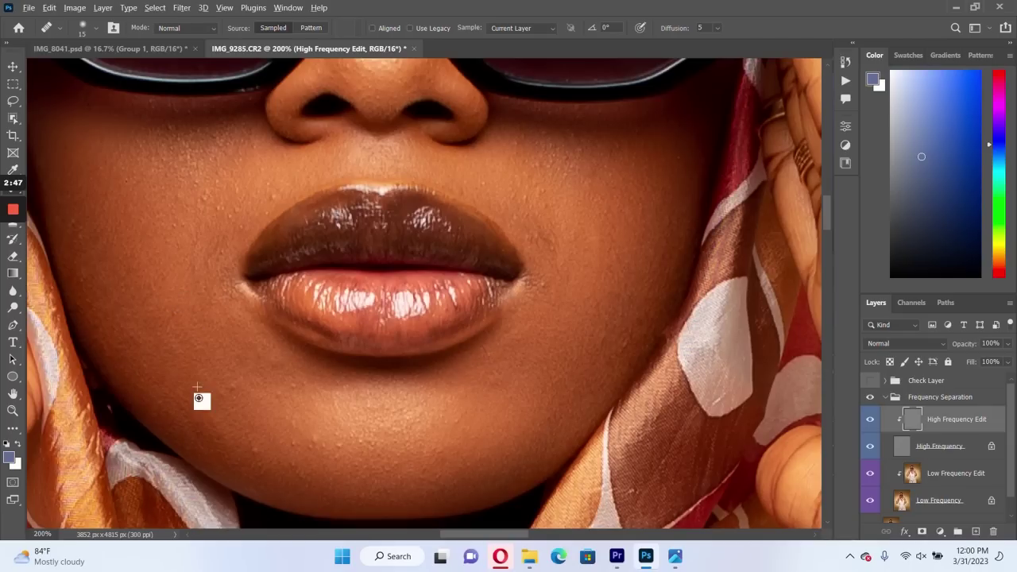
alt+click(307, 429)
alt+click(194, 229)
click(176, 204)
- Heal the dark spot and blemishes on the chest between the overall straps with the Healing Brush
scroll(619, 353, down, 10)
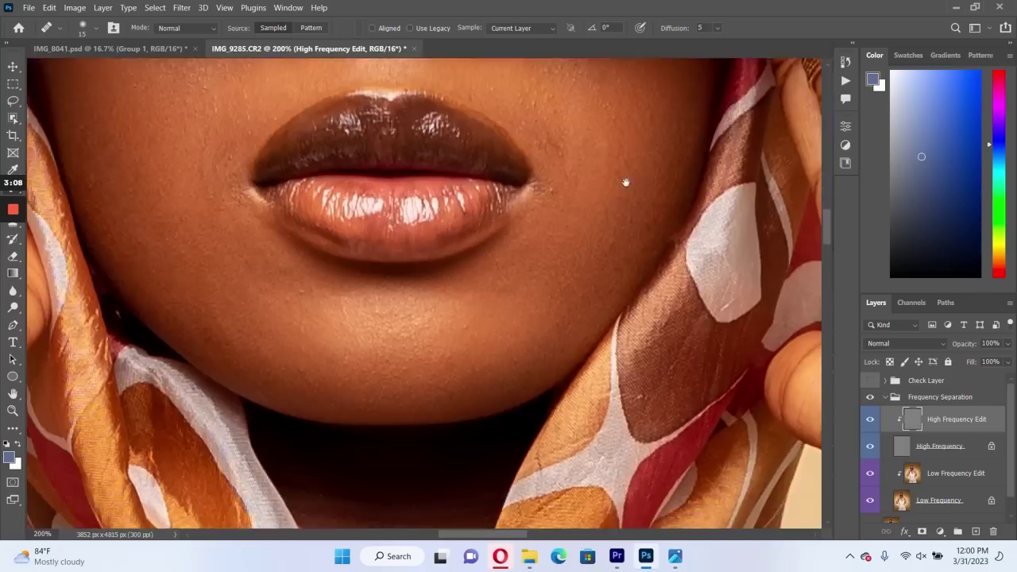
scroll(479, 194, down, 2)
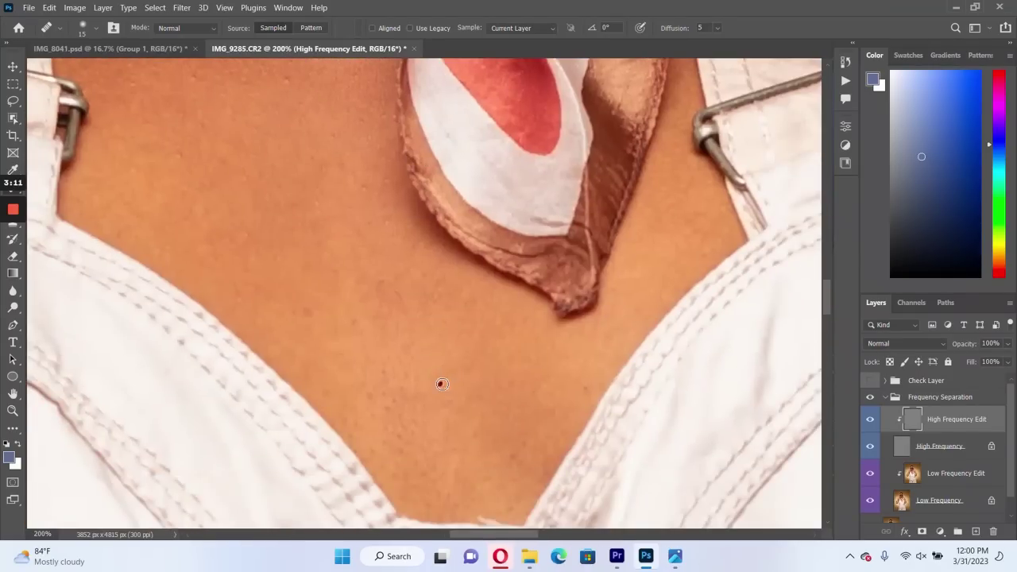
alt+click(441, 388)
scroll(496, 343, up, 5)
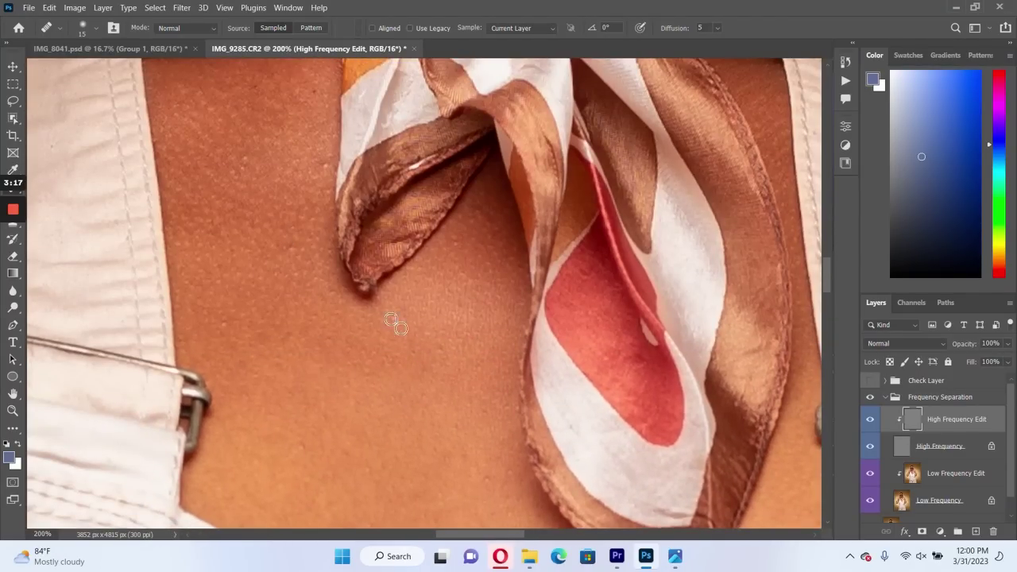
click(221, 325)
- Select the Low Frequency Edit layer and switch to the Lasso tool
key(ctrl+minus)
key(ctrl+minus)
key(ctrl+minus)
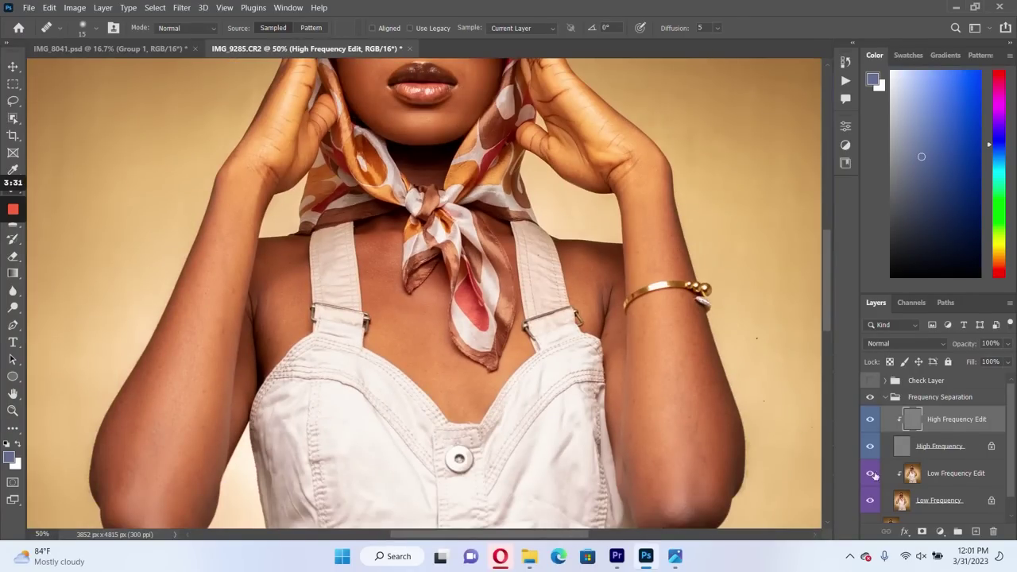
click(945, 482)
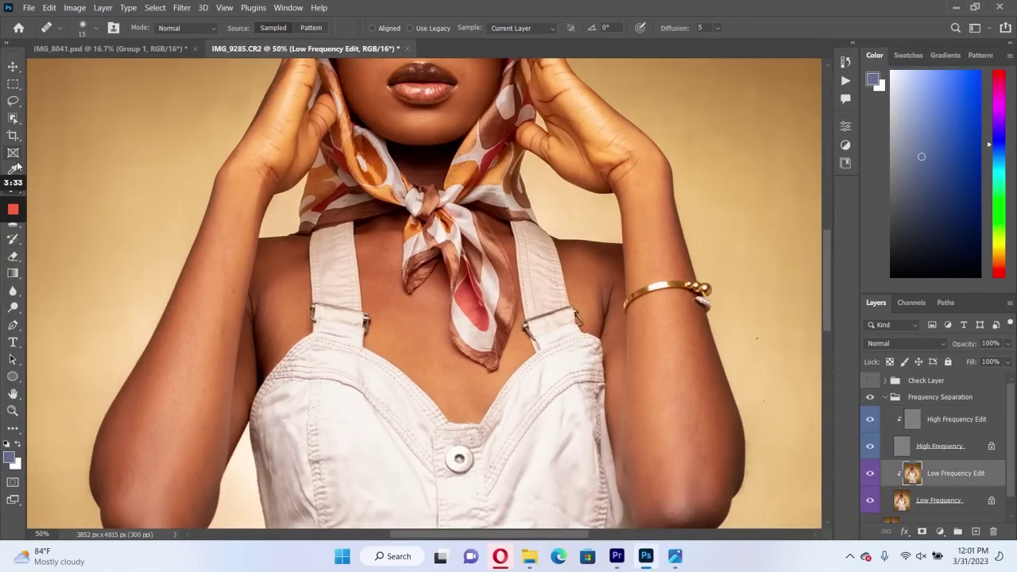
mouse_move(38, 242)
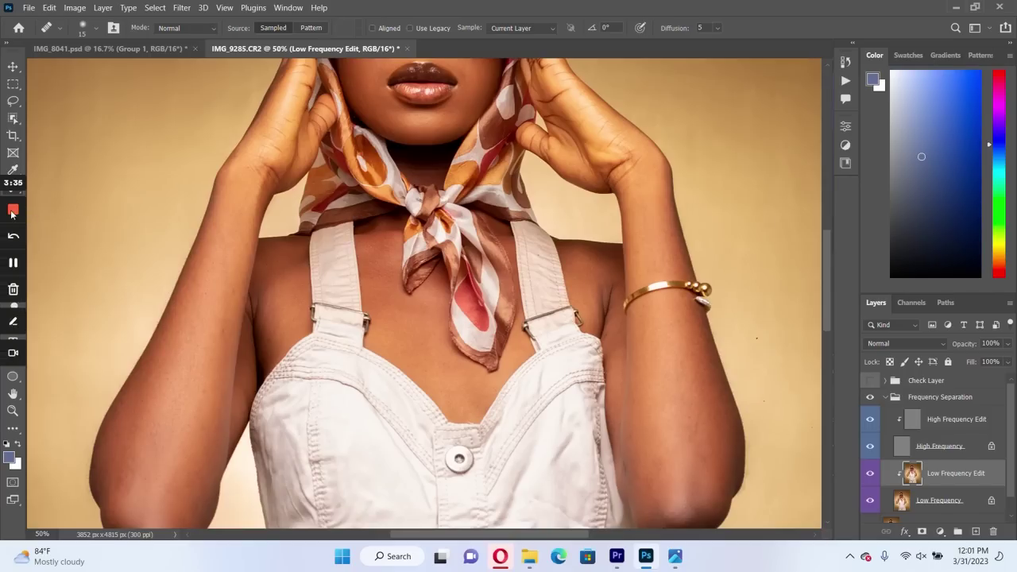
click(11, 100)
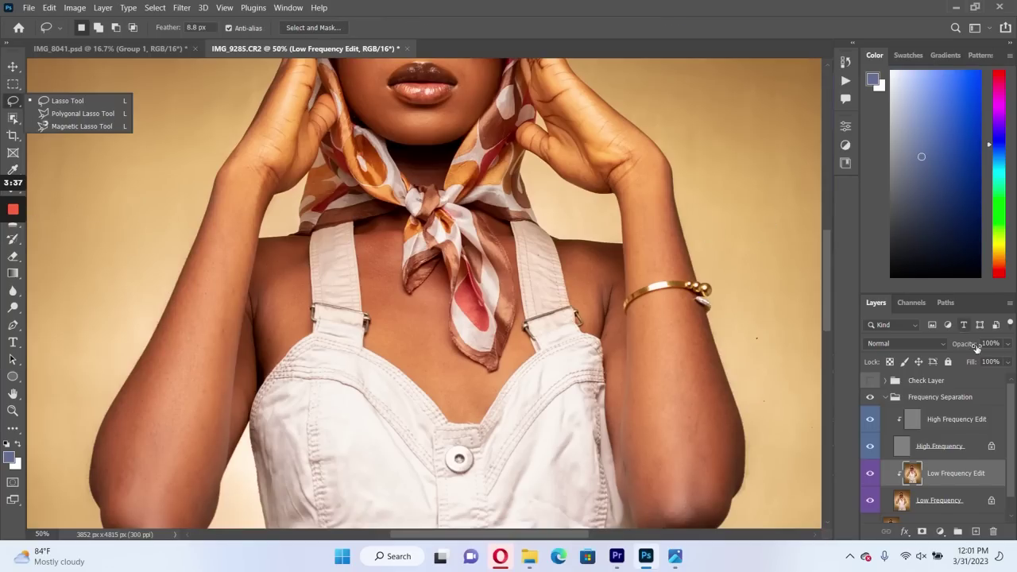
- Lasso the centre of the forehead down to between the eyebrows and apply the Average blur filter to it
scroll(409, 191, up, 5)
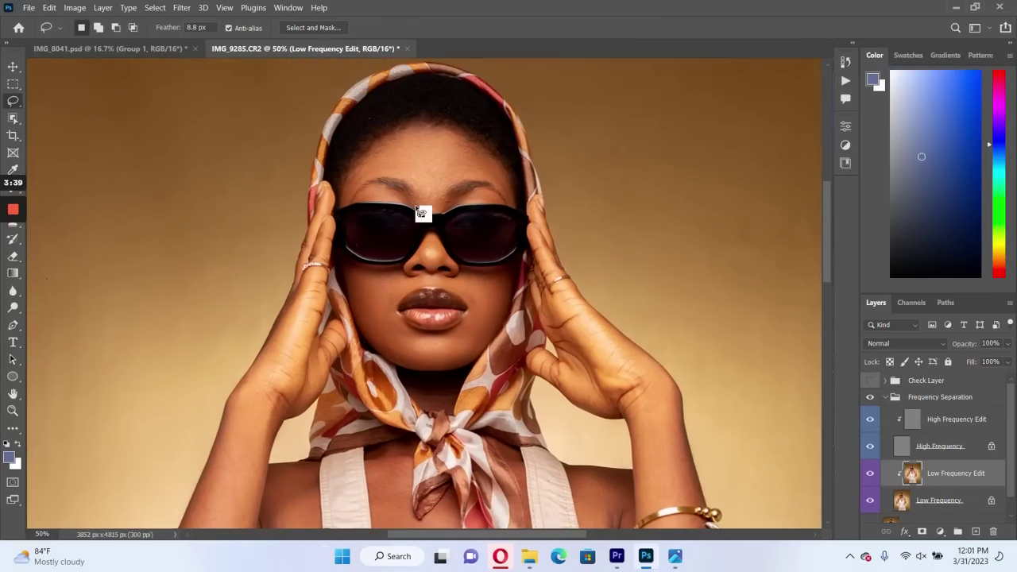
scroll(423, 213, up, 5)
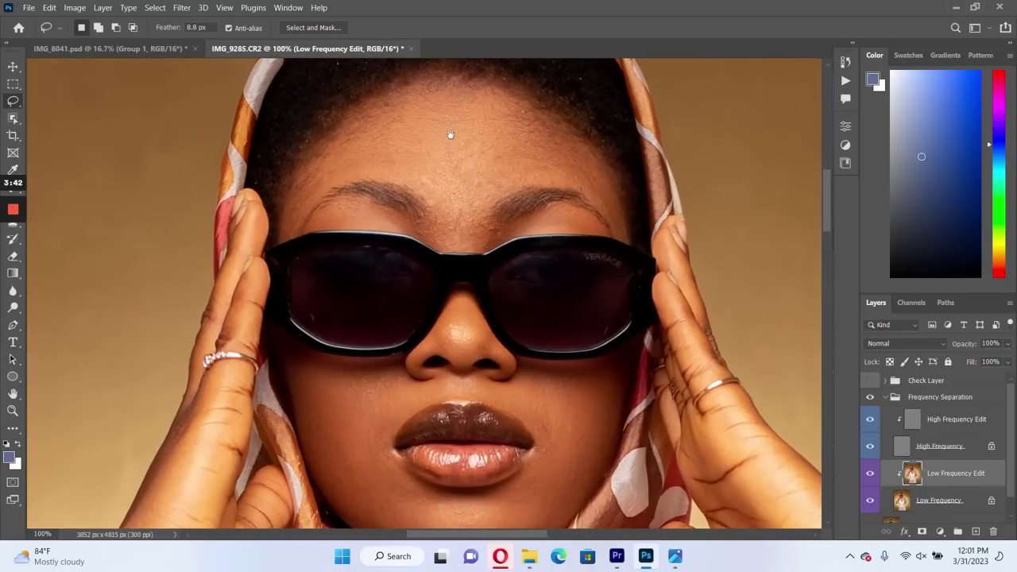
mouse_move(452, 101)
mouse_down()
mouse_move(386, 159)
mouse_move(439, 235)
mouse_move(526, 158)
mouse_move(530, 140)
mouse_move(454, 97)
mouse_up()
click(182, 7)
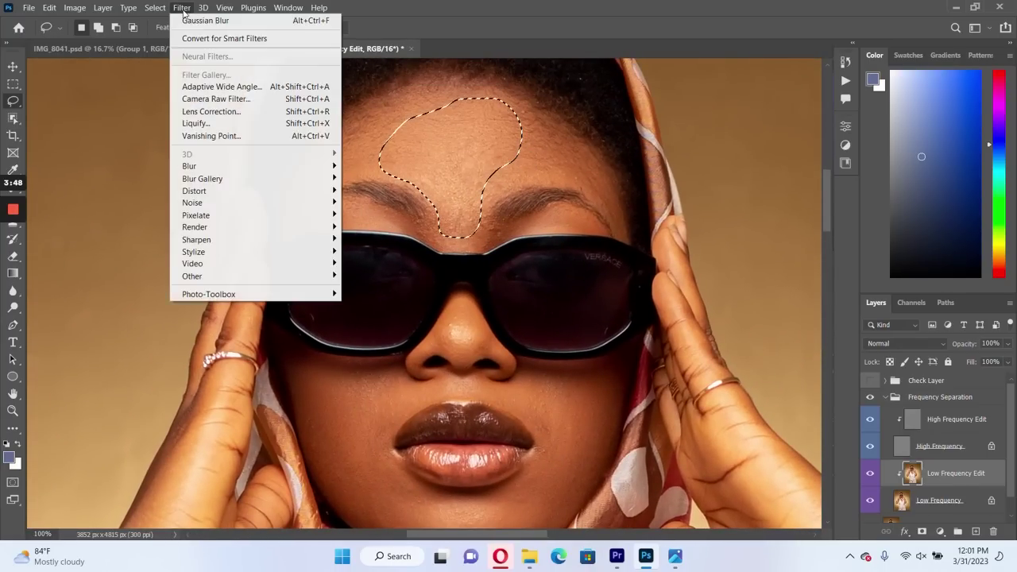
mouse_move(302, 166)
click(369, 166)
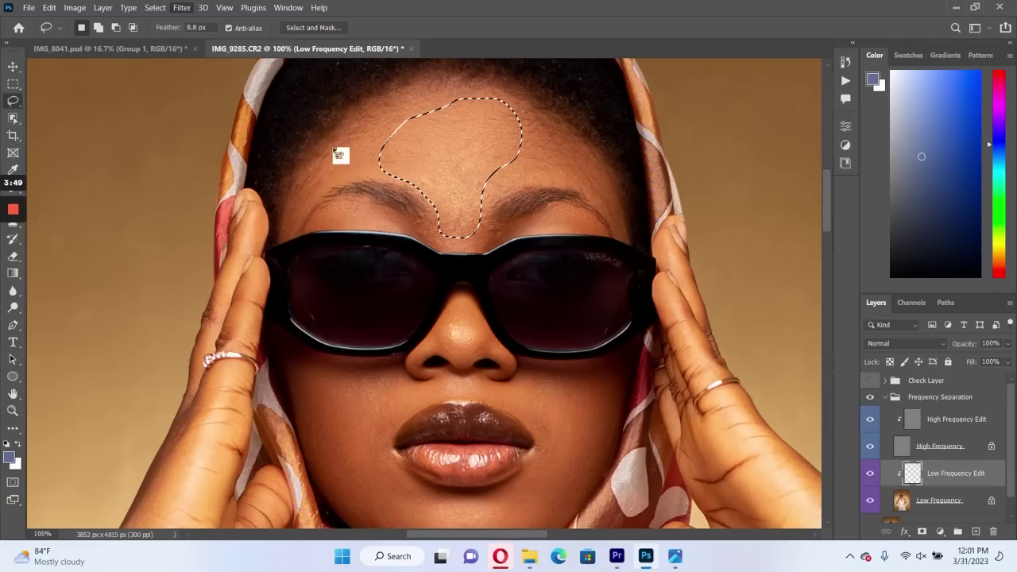
- Apply a Gaussian Blur with a 16-pixel radius to the selected centre of the forehead
click(182, 8)
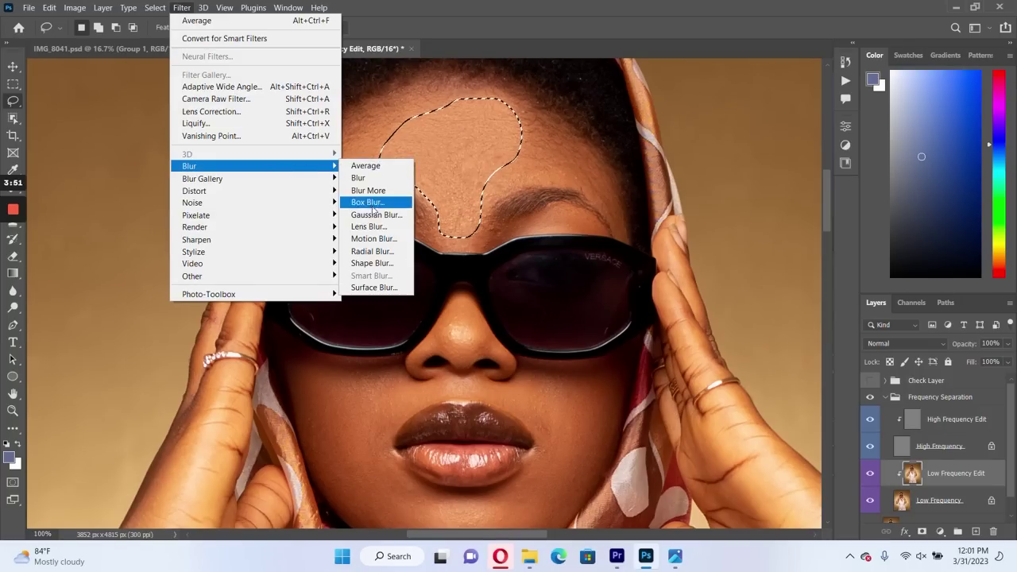
click(375, 217)
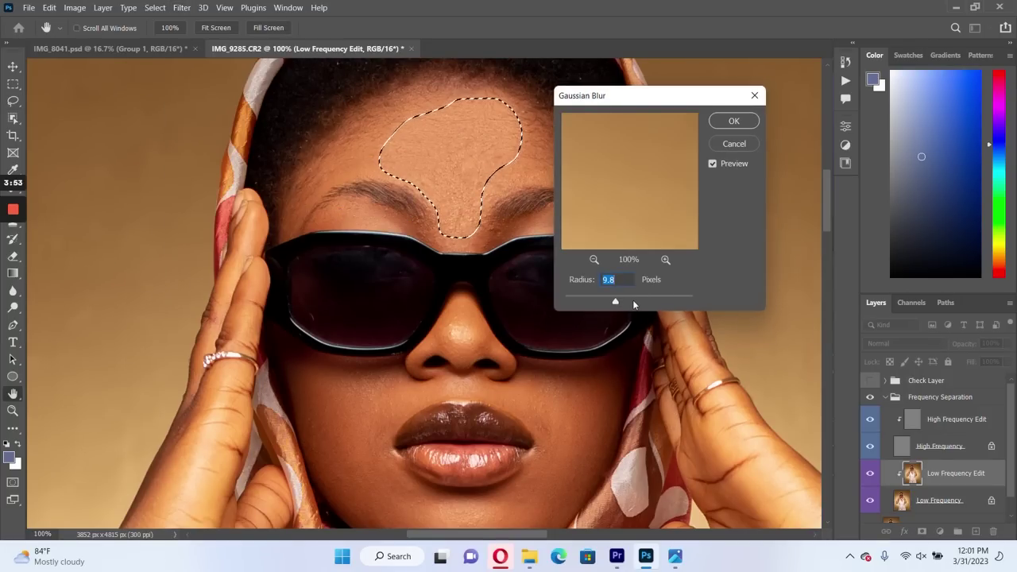
text(16)
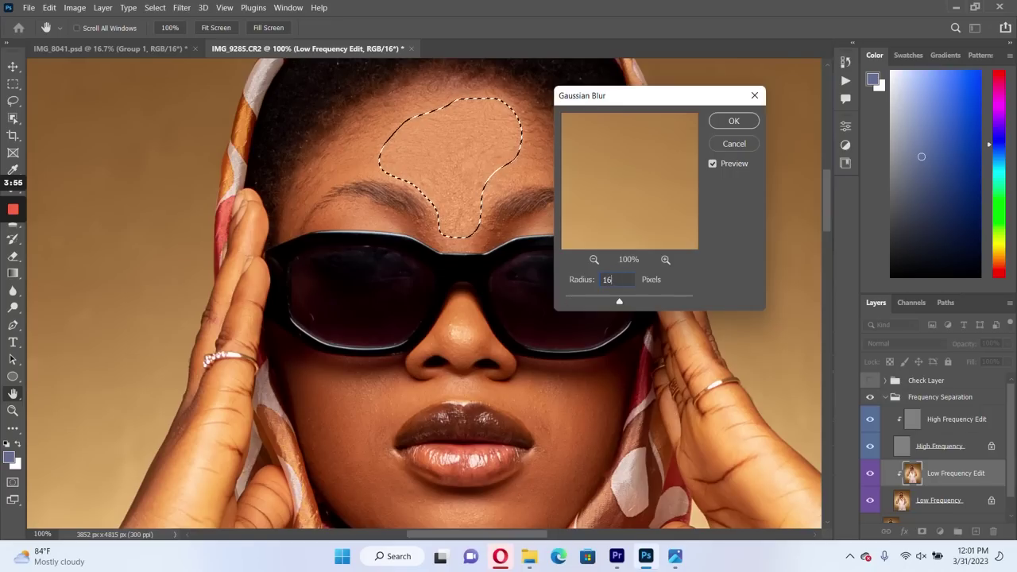
click(730, 121)
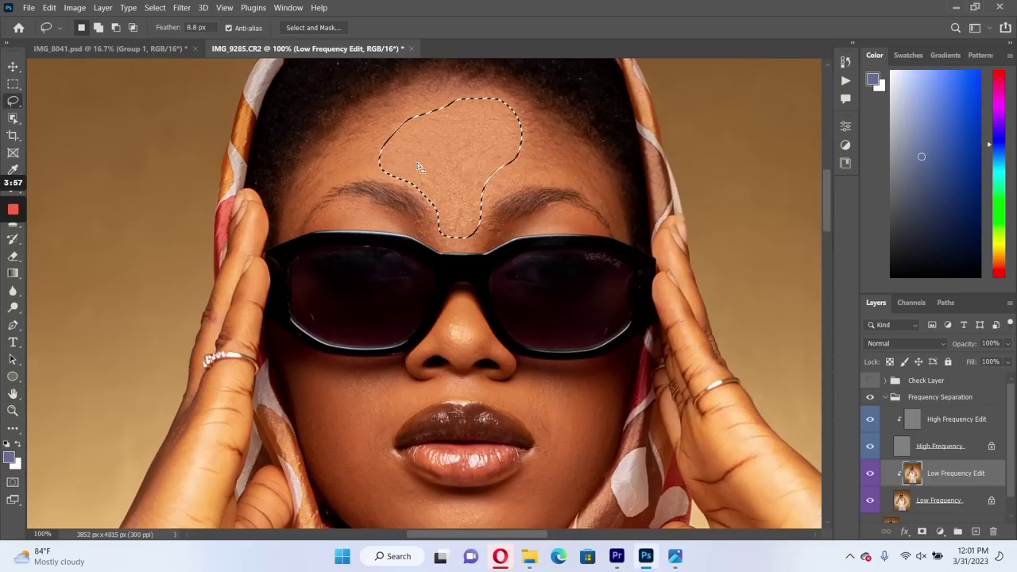
- Lasso the forehead area above each eyebrow in turn and reapply the last Gaussian Blur to each
mouse_move(395, 119)
mouse_down()
mouse_move(316, 196)
mouse_move(422, 154)
mouse_move(419, 163)
mouse_up()
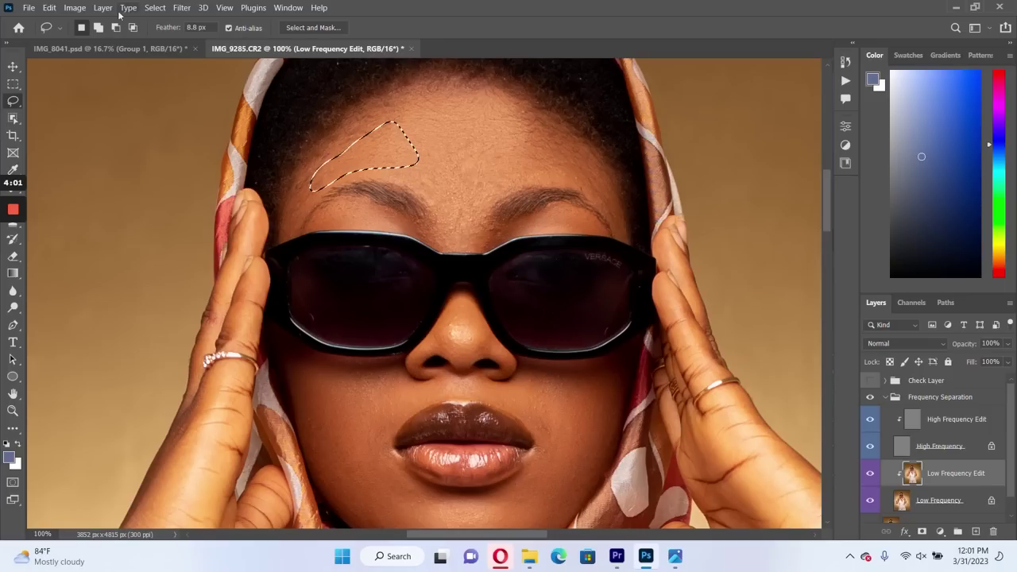
click(182, 8)
click(190, 20)
mouse_move(524, 123)
mouse_down()
mouse_move(597, 161)
mouse_move(624, 209)
mouse_move(526, 159)
mouse_move(521, 125)
mouse_up()
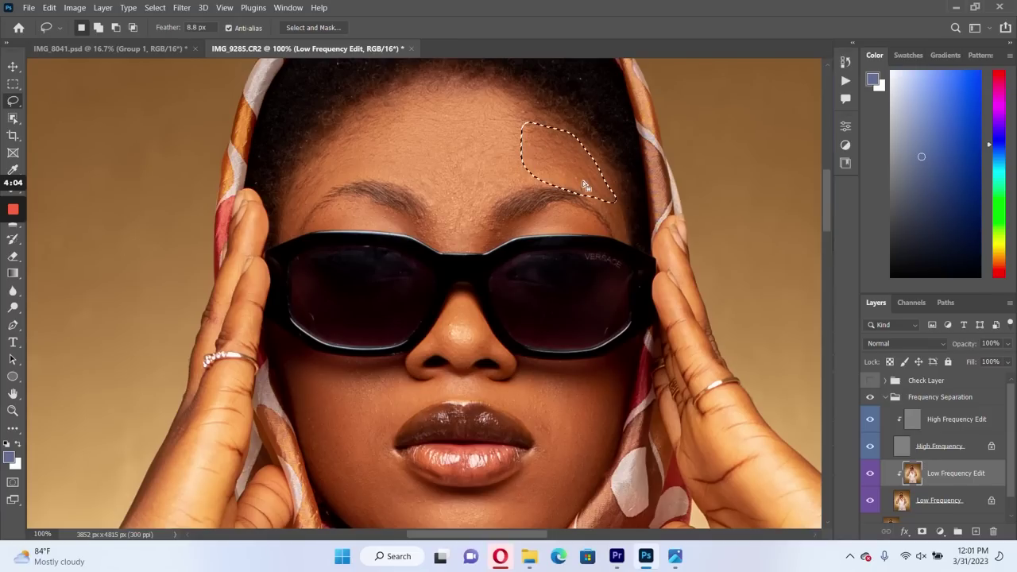
click(181, 7)
click(195, 20)
- Lasso each cheek from below the sunglasses down to the jaw and smooth them with the last Gaussian Blur
drag(429, 346, 418, 208)
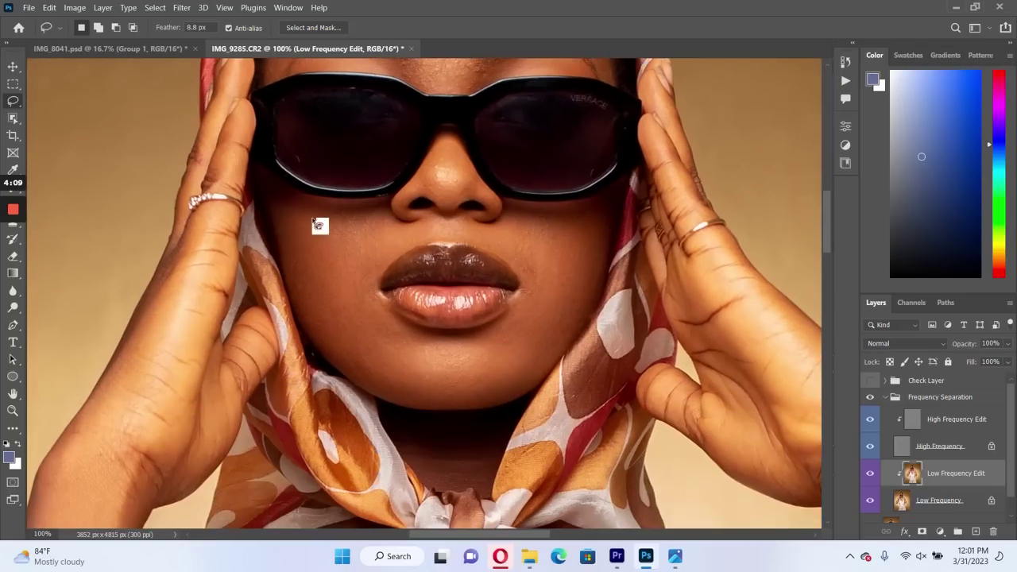
mouse_move(303, 204)
mouse_down()
mouse_move(390, 227)
mouse_move(355, 286)
mouse_move(386, 375)
mouse_move(287, 211)
mouse_move(295, 204)
mouse_up()
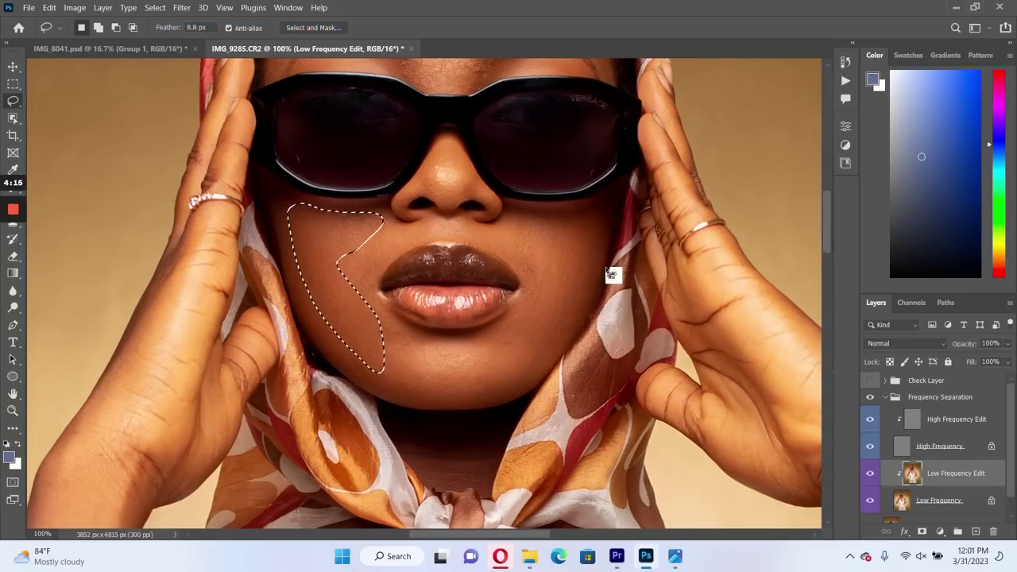
mouse_move(594, 205)
mouse_down()
mouse_move(533, 213)
mouse_move(534, 314)
mouse_move(488, 357)
mouse_move(489, 374)
mouse_move(561, 337)
mouse_move(604, 208)
mouse_up()
click(182, 8)
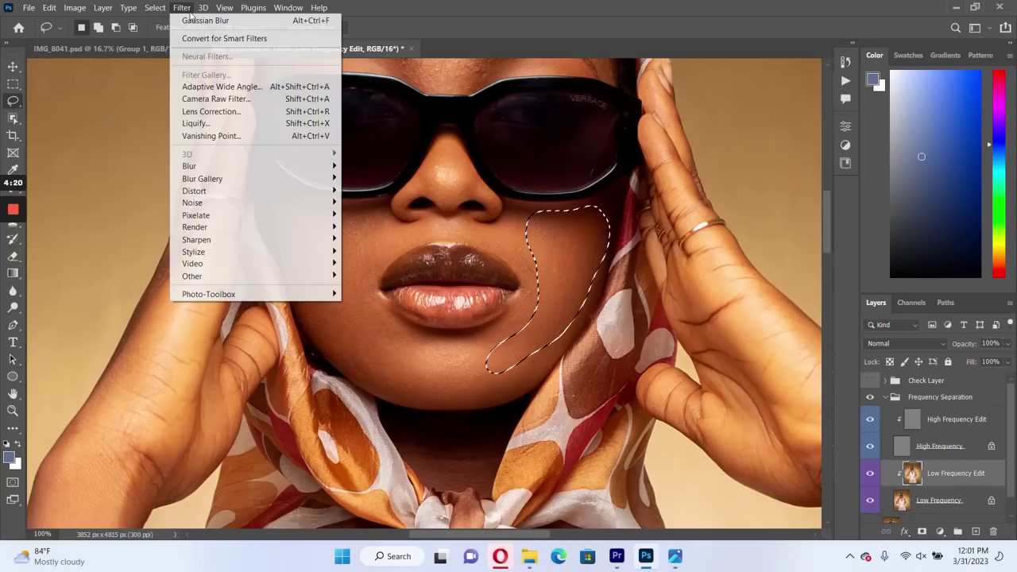
click(210, 18)
- Lasso the chin below the lips, apply the last Gaussian Blur to it twice, and deselect
mouse_move(457, 341)
mouse_down()
mouse_move(395, 354)
mouse_move(447, 408)
mouse_move(461, 340)
mouse_up()
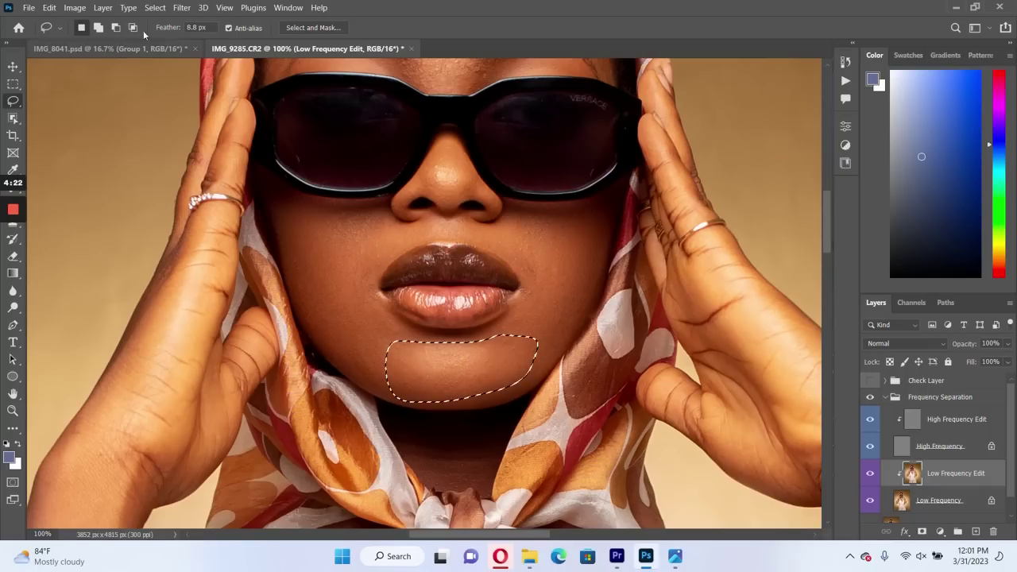
click(182, 7)
click(184, 18)
click(179, 9)
click(190, 17)
key(ctrl+d)
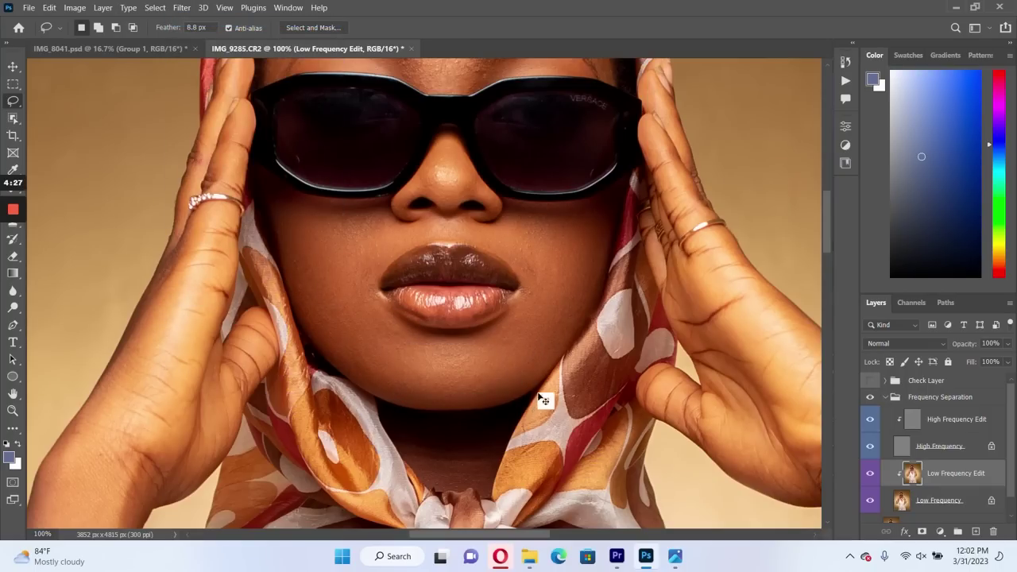
- Lasso a long strip from wrist to elbow on the arm without the bracelet and reapply the last Gaussian Blur
key(ctrl+minus)
key(ctrl+minus)
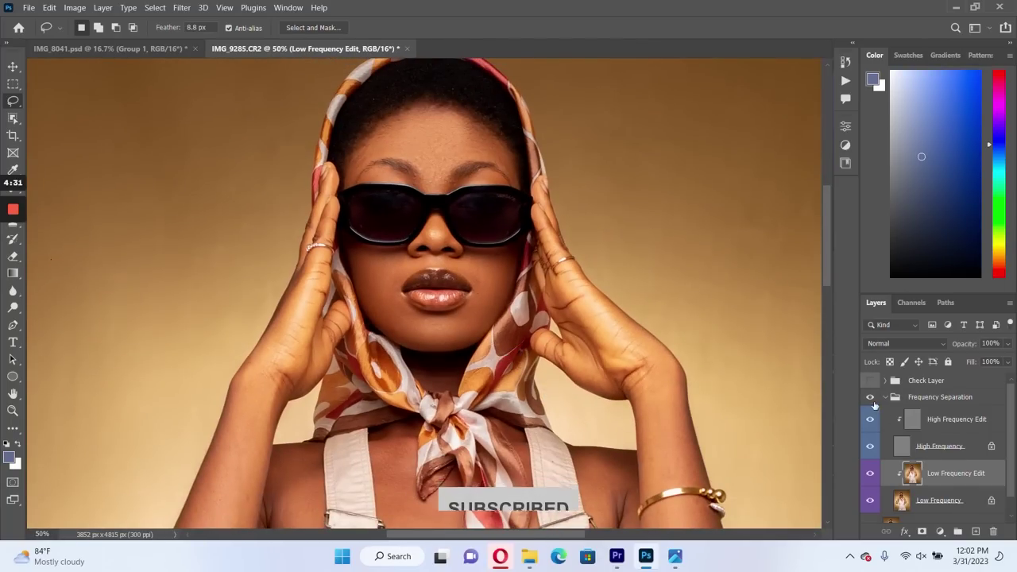
key(ctrl+minus)
key(ctrl+minus)
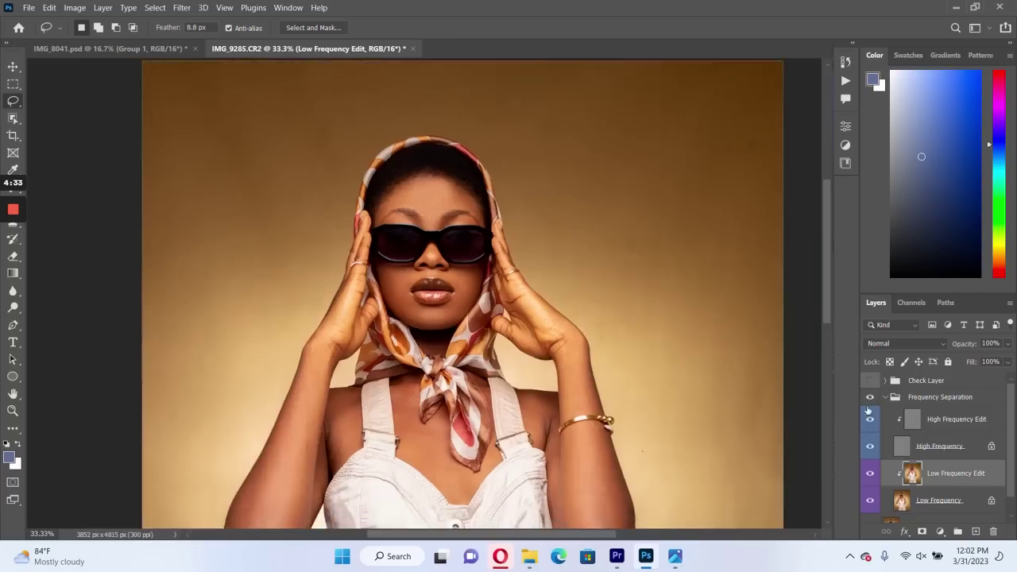
mouse_move(343, 352)
mouse_down()
mouse_move(318, 515)
mouse_move(298, 490)
mouse_move(336, 342)
mouse_up()
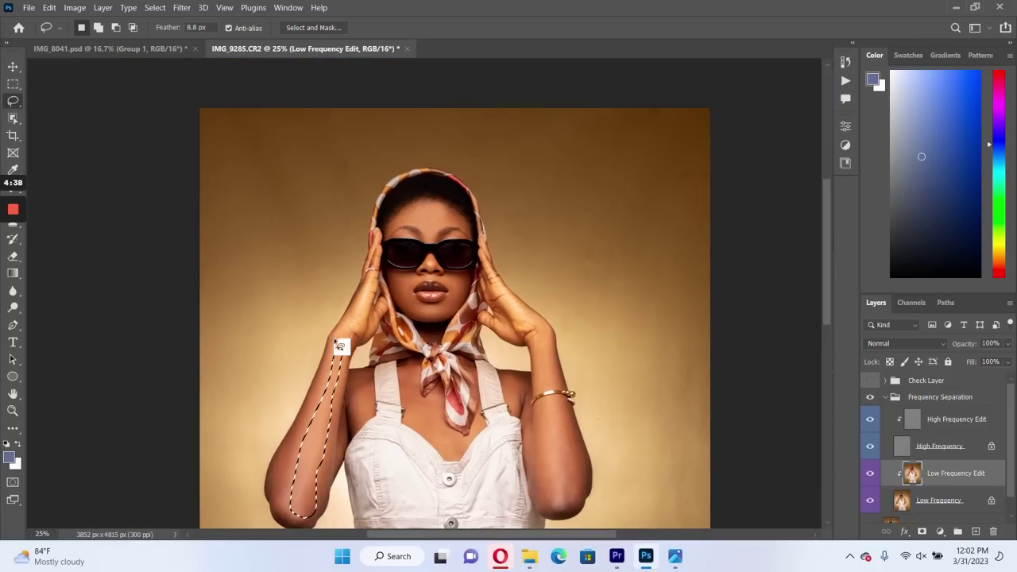
click(182, 8)
click(183, 20)
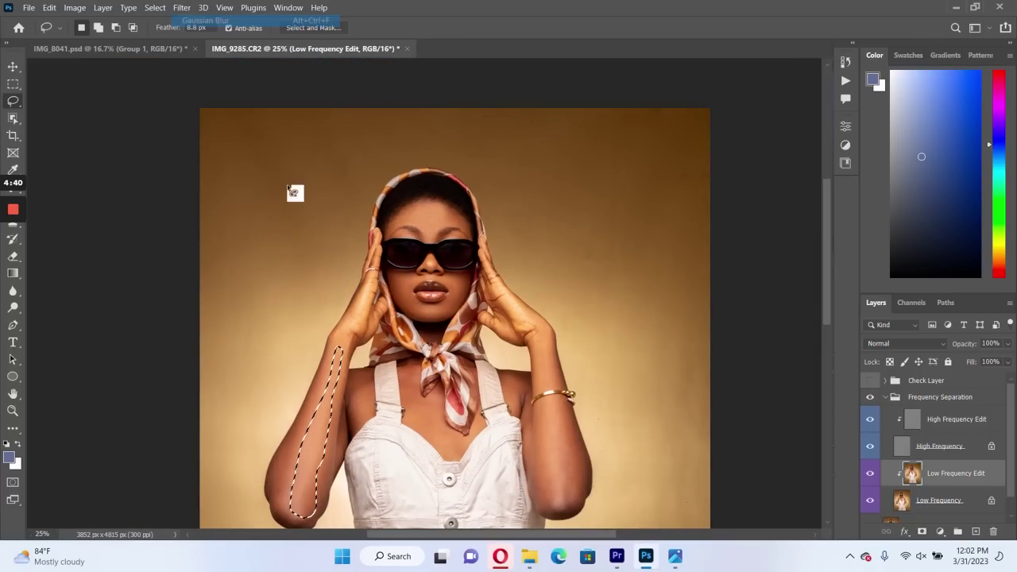
- Smooth two more lassoed areas along the outer and inner sides of the same forearm with the last Gaussian Blur
mouse_move(302, 431)
mouse_down()
mouse_move(289, 494)
mouse_move(278, 499)
mouse_move(309, 431)
mouse_move(299, 436)
mouse_up()
click(182, 8)
click(184, 19)
mouse_move(331, 400)
mouse_down()
mouse_move(302, 506)
mouse_move(315, 509)
mouse_move(331, 484)
mouse_move(341, 429)
mouse_move(333, 399)
mouse_up()
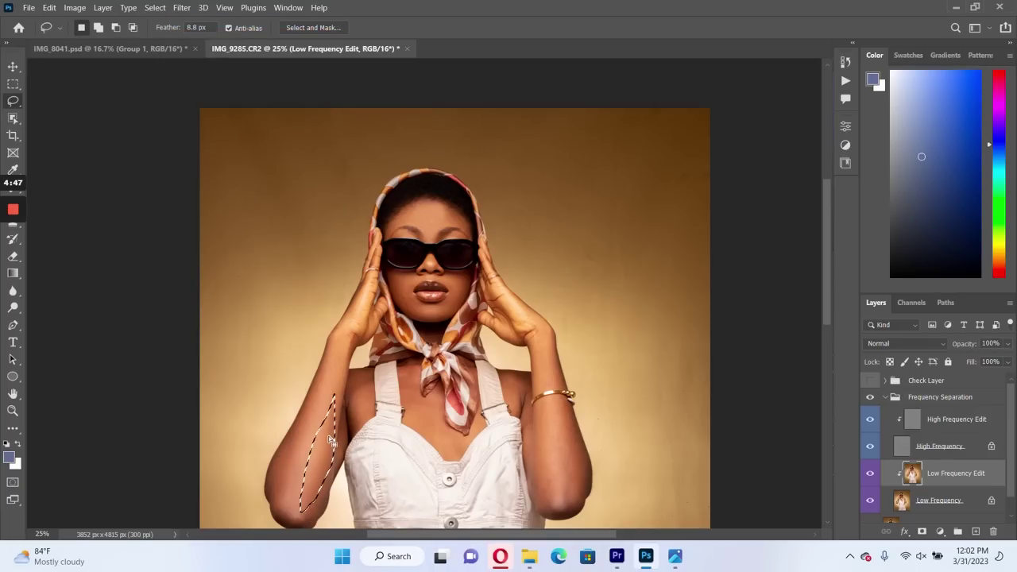
click(182, 8)
click(191, 20)
- Lasso the forearm between the bracelet and the elbow, reapply the last Gaussian Blur, and deselect
mouse_move(564, 404)
mouse_down()
mouse_move(584, 493)
mouse_move(541, 494)
mouse_move(543, 405)
mouse_up()
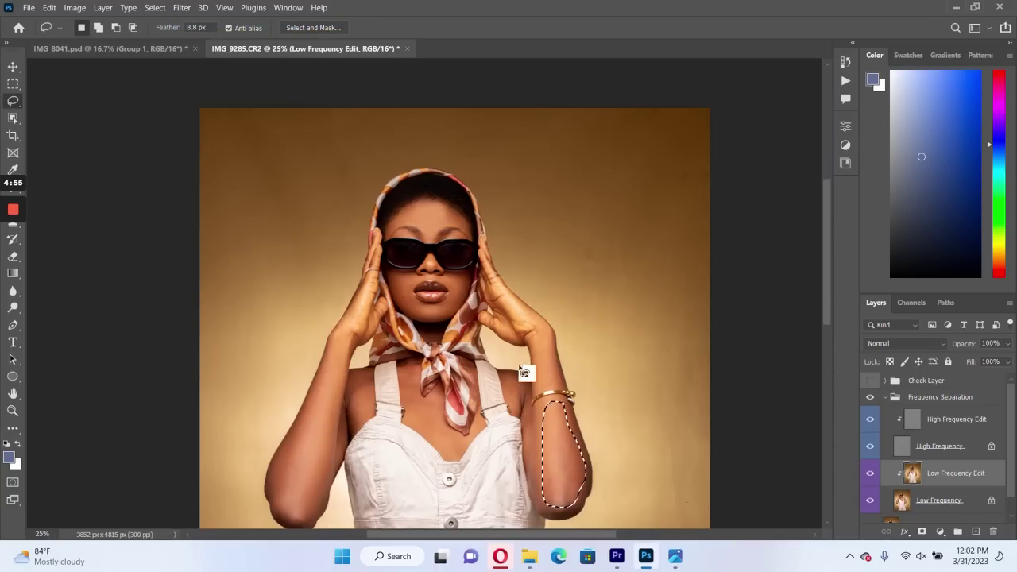
click(182, 8)
click(198, 20)
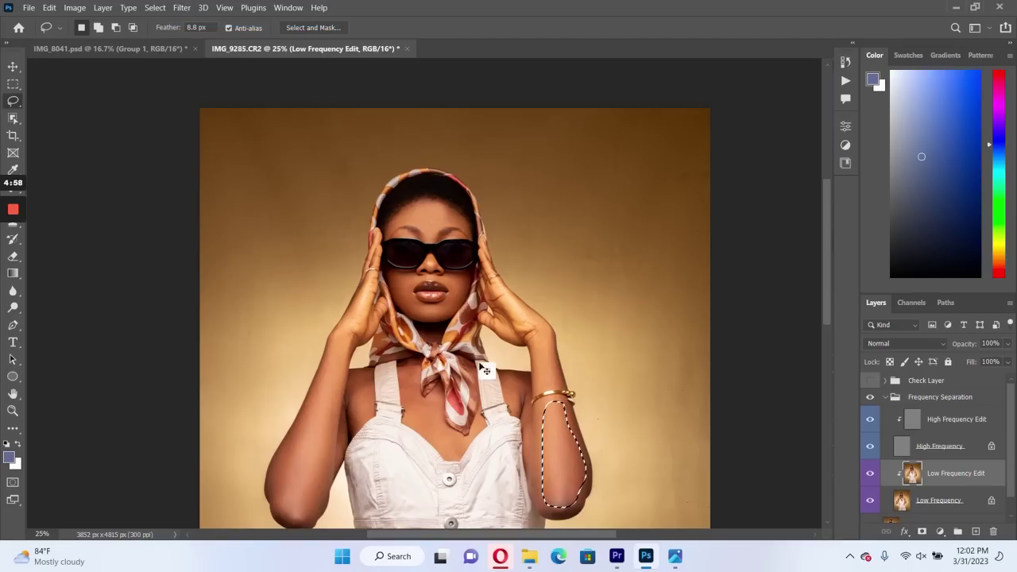
key(ctrl+d)
mouse_move(538, 330)
mouse_down()
mouse_move(554, 400)
mouse_move(563, 390)
mouse_move(543, 329)
mouse_up()
click(185, 9)
key(Escape)
- Lasso the chest skin beside the scarf knot, reapply the last Gaussian Blur, and deselect
mouse_move(415, 367)
mouse_down()
mouse_move(414, 393)
mouse_move(437, 407)
mouse_move(449, 455)
mouse_move(415, 398)
mouse_up()
click(181, 8)
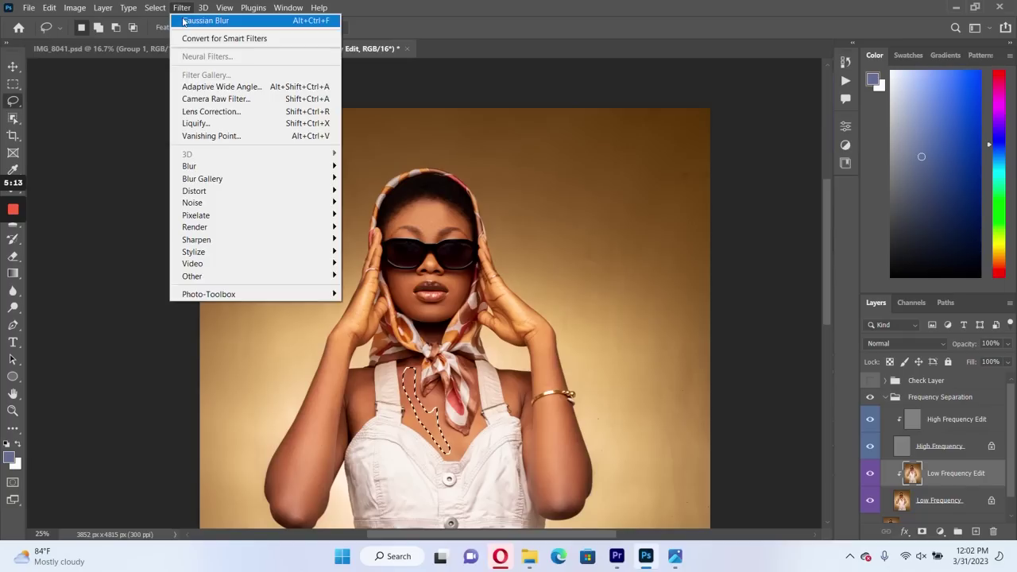
click(184, 20)
key(ctrl+d)
- Lasso the skin outside each overall strap at the shoulders and smooth both areas with the last Gaussian Blur
drag(367, 382, 355, 403)
click(182, 8)
click(184, 21)
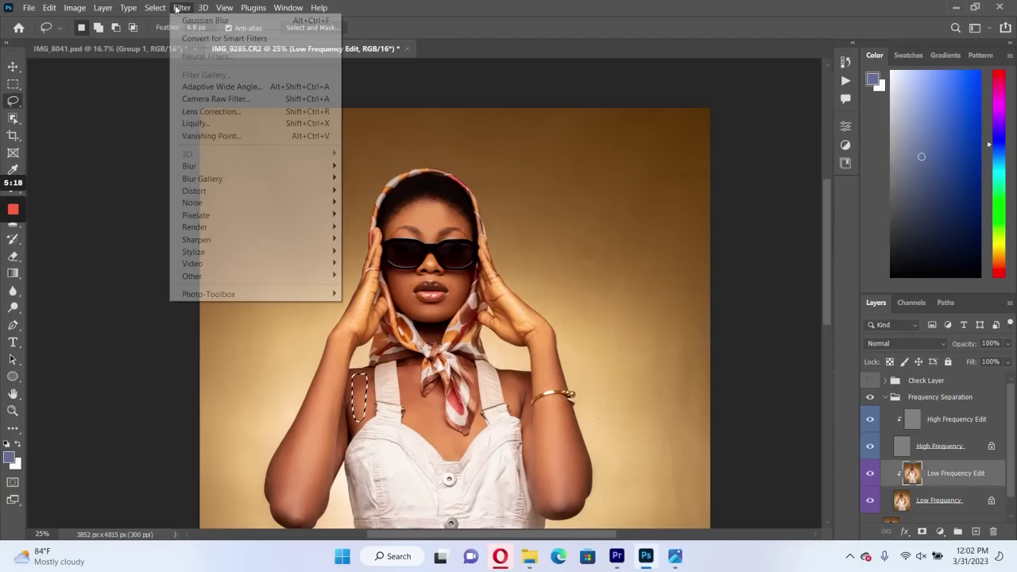
mouse_move(507, 372)
mouse_down()
mouse_move(528, 384)
mouse_move(517, 408)
mouse_up()
click(182, 8)
click(184, 20)
- Toggle the Frequency Separation group's visibility off and on twice to compare the skin before and after smoothing
click(871, 397)
click(872, 397)
click(872, 397)
click(871, 398)
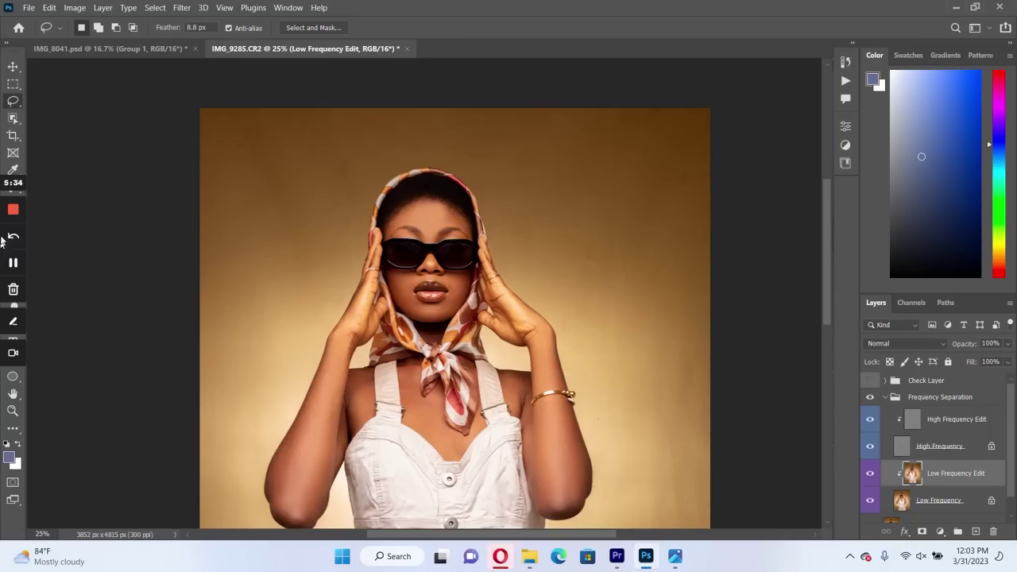
key(b)
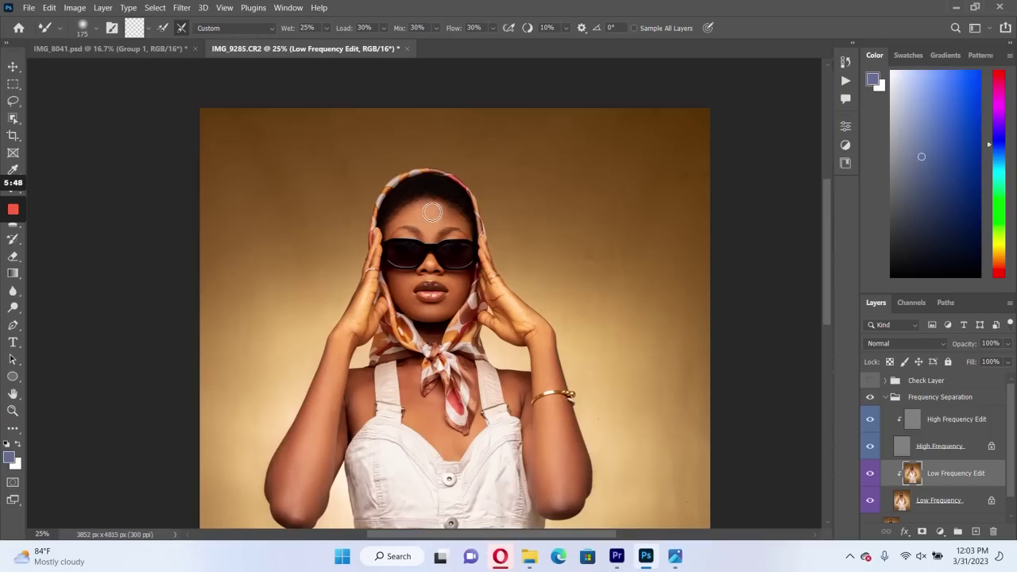
click(12, 101)
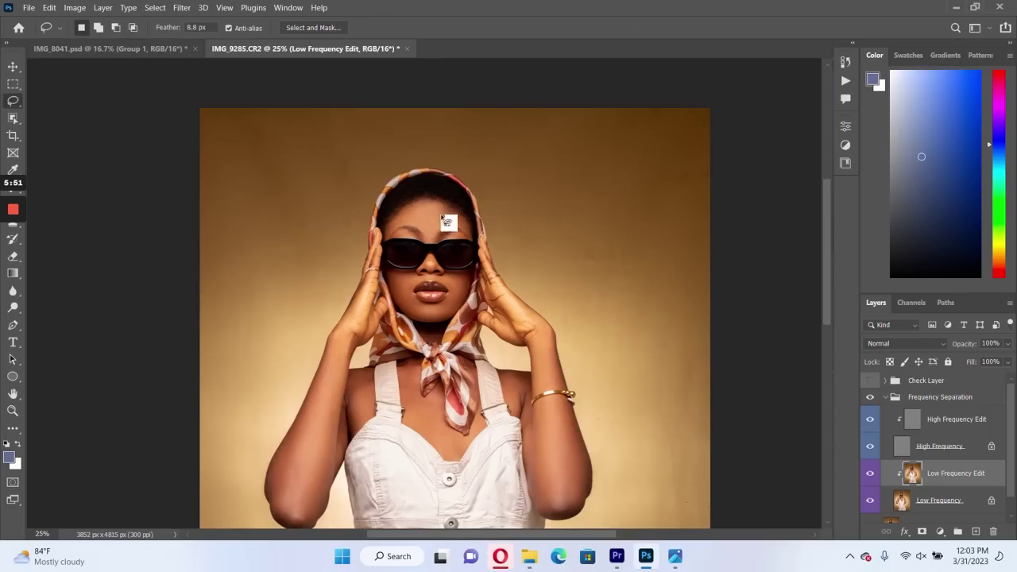
drag(460, 229, 431, 213)
click(181, 7)
click(181, 8)
- Switch the Frequency Separation group off and on three times to compare the retouched portrait with the original
click(870, 398)
click(870, 399)
click(873, 400)
click(873, 399)
click(873, 399)
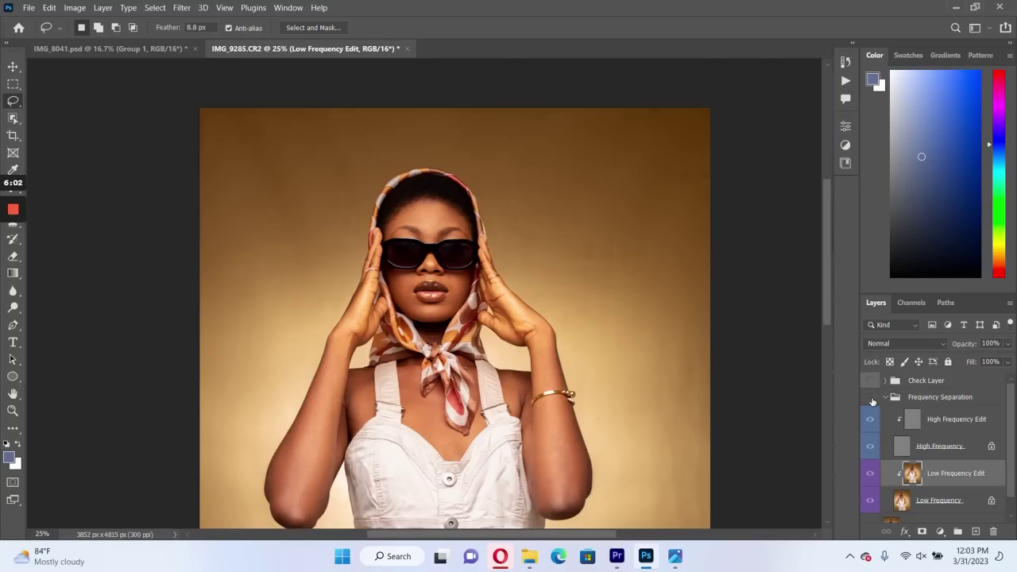
click(871, 400)
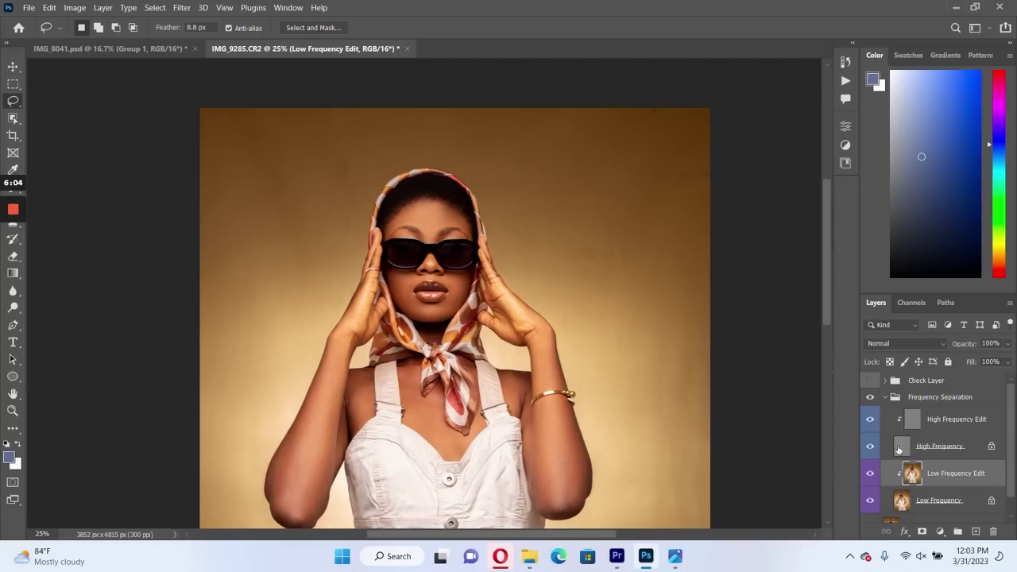
- Hide the Low Frequency Edit layer and add a Curves adjustment layer directly above it
click(870, 473)
click(938, 532)
click(931, 366)
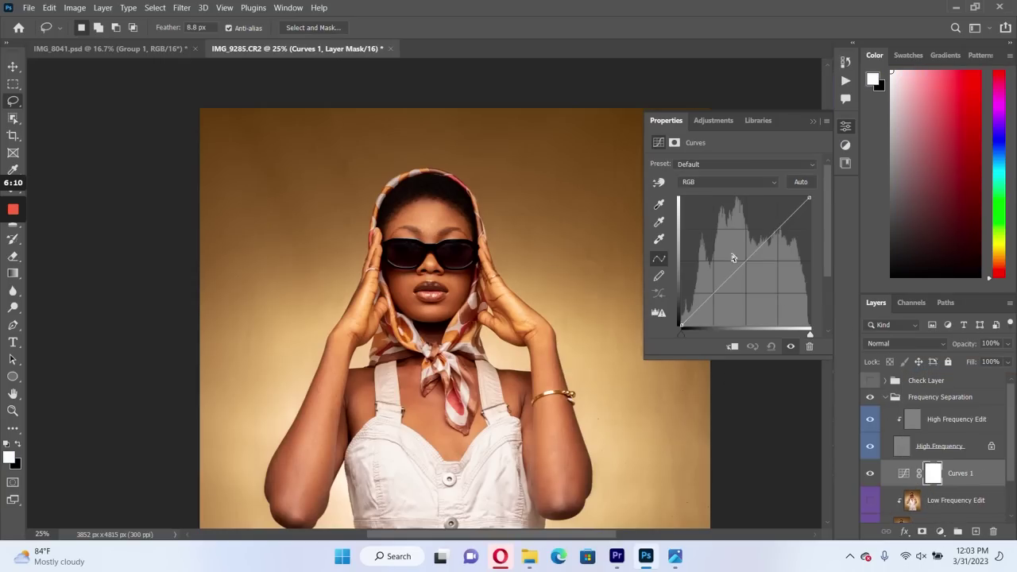
- Brighten the portrait by raising the midpoint of the RGB curve and invert the Curves adjustment's mask to black
drag(744, 257, 862, 338)
drag(747, 259, 733, 247)
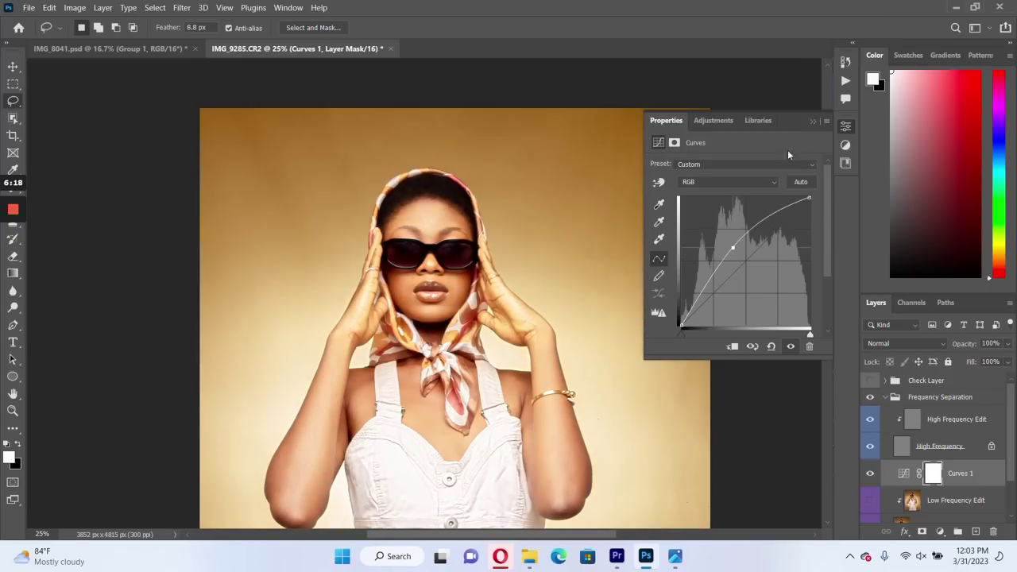
click(817, 121)
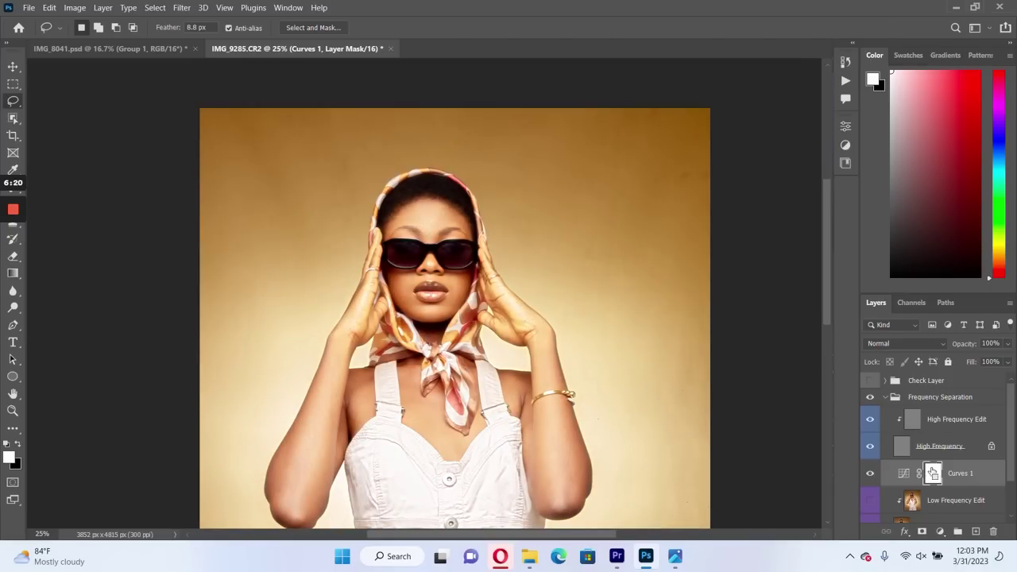
key(ctrl+i)
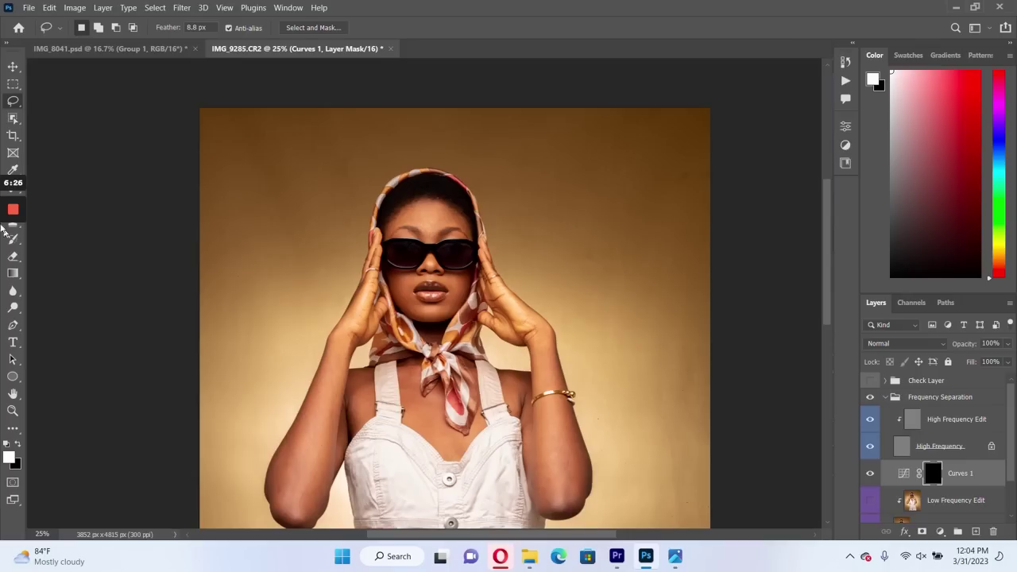
- Paint white on the Curves mask over the centre of the forehead with a 100 px brush at 7% flow to dodge its highlight
key(b)
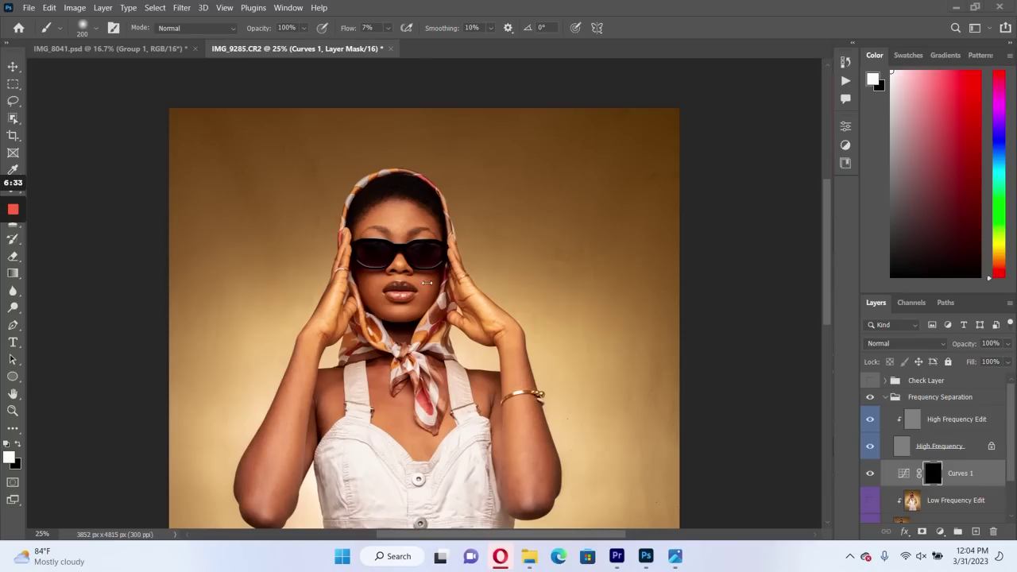
key(ctrl+plus)
key(ctrl+plus)
key(ctrl+plus)
scroll(415, 272, up, 4)
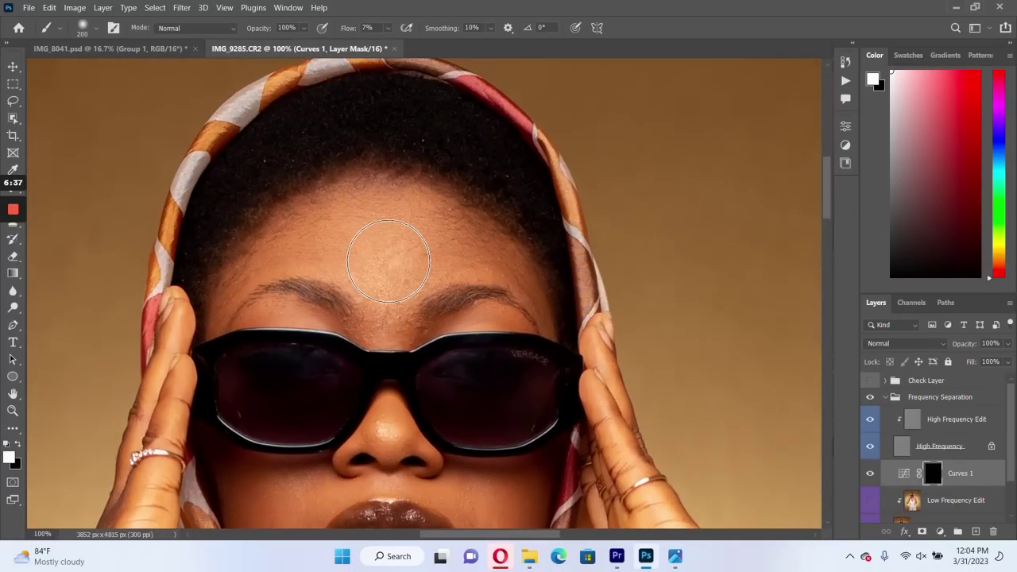
key(bracketleft)
key(bracketleft)
key(bracketleft)
key(bracketleft)
mouse_move(377, 285)
mouse_down()
mouse_move(382, 271)
mouse_move(353, 294)
mouse_move(357, 266)
mouse_move(398, 294)
mouse_up()
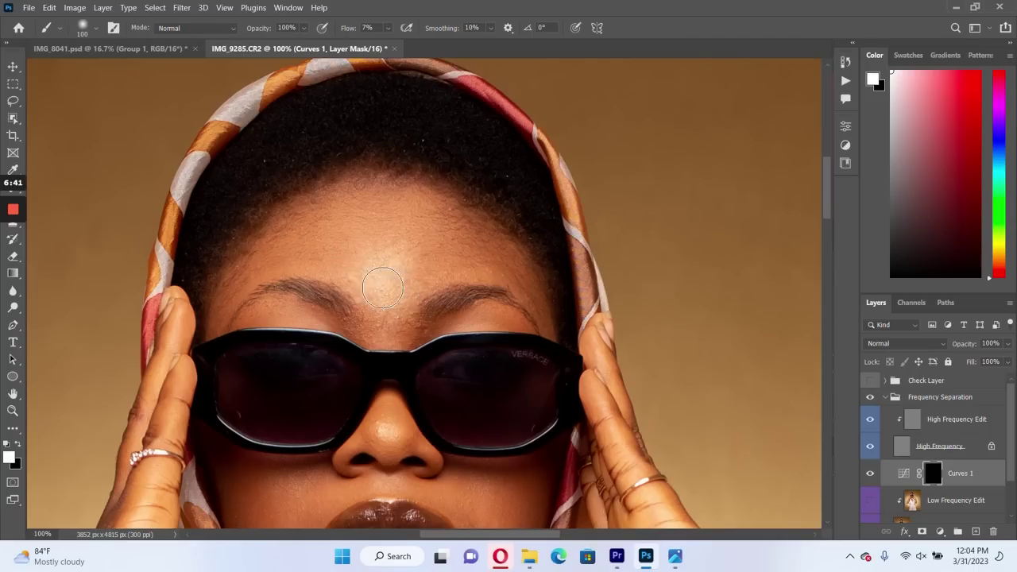
- Dodge the highlights on the nose, lips and chin on the Curves mask with a 60 px brush
scroll(398, 295, down, 5)
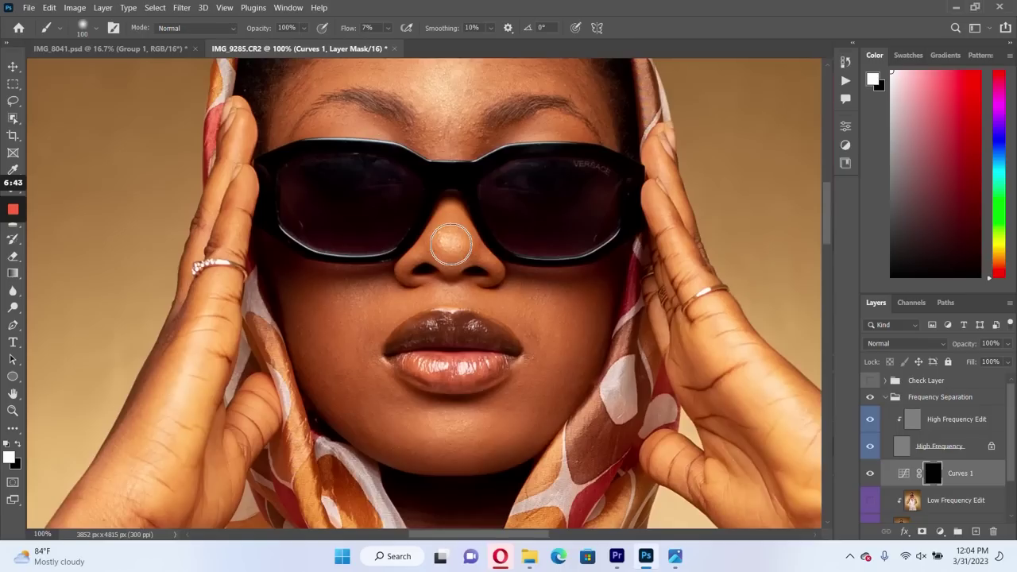
key(bracketleft)
key(bracketleft)
key(bracketleft)
key(bracketleft)
mouse_move(437, 355)
mouse_down()
mouse_move(442, 471)
mouse_move(442, 430)
mouse_move(479, 415)
mouse_move(447, 423)
mouse_move(482, 427)
mouse_up()
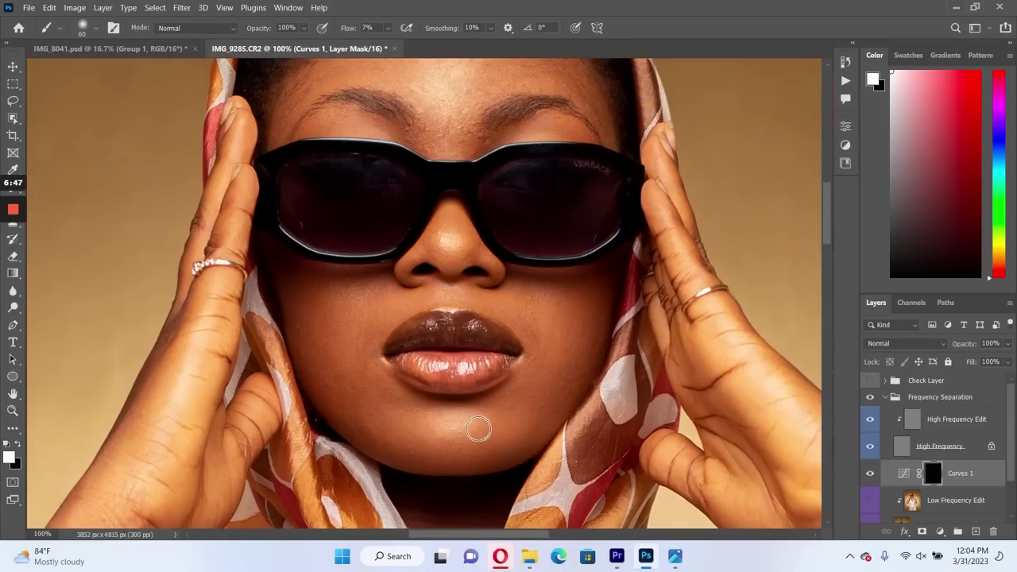
- Refine the smaller highlights on the Curves mask with a 30 px brush and enlarge the brush to 80 px for broader areas
key(bracketleft)
key(bracketleft)
key(bracketleft)
key(bracketleft)
key(bracketleft)
key(bracketleft)
key(bracketleft)
key(bracketleft)
key(bracketleft)
key(bracketright)
key(bracketright)
key(bracketright)
key(bracketright)
key(ctrl+minus)
key(ctrl+minus)
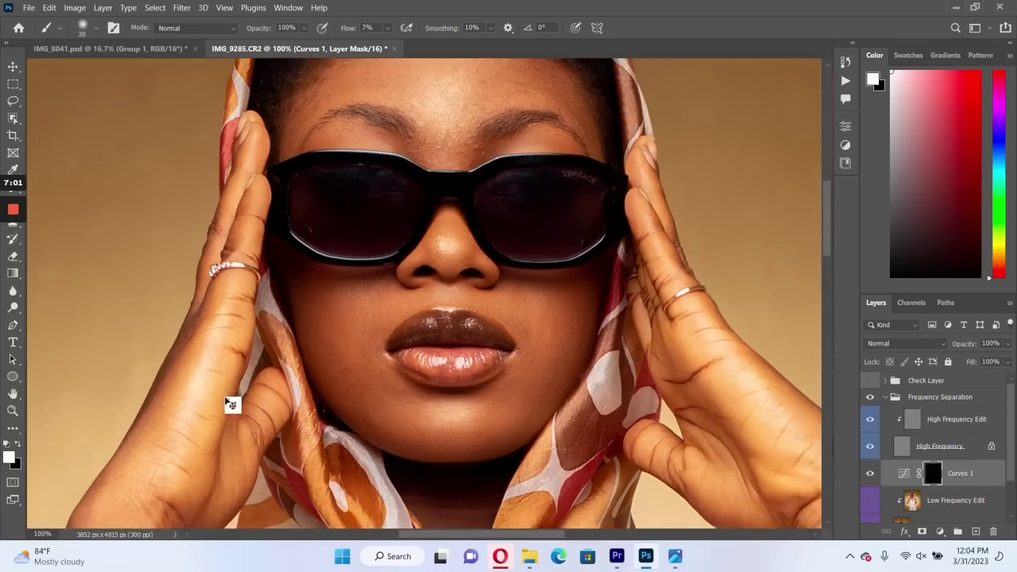
key(ctrl+minus)
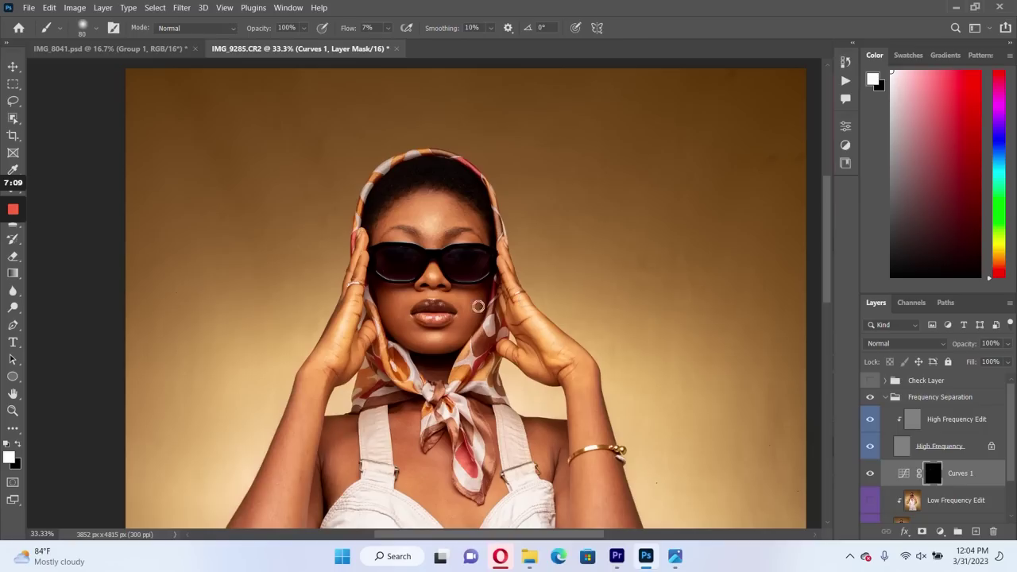
key(bracketright)
- Soften the dodging by feathering the Curves layer mask to 18.9 px
click(846, 126)
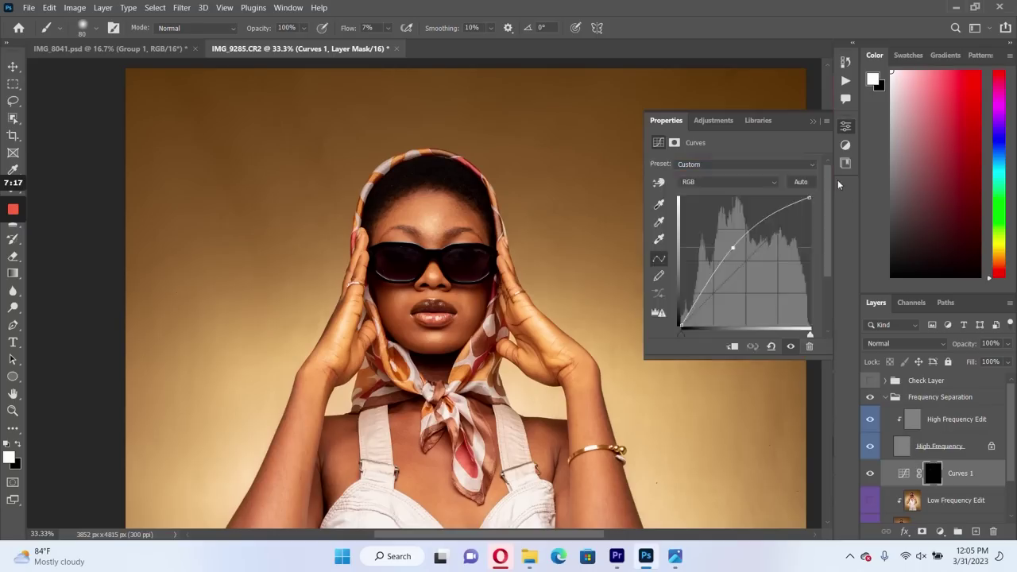
drag(708, 251, 754, 253)
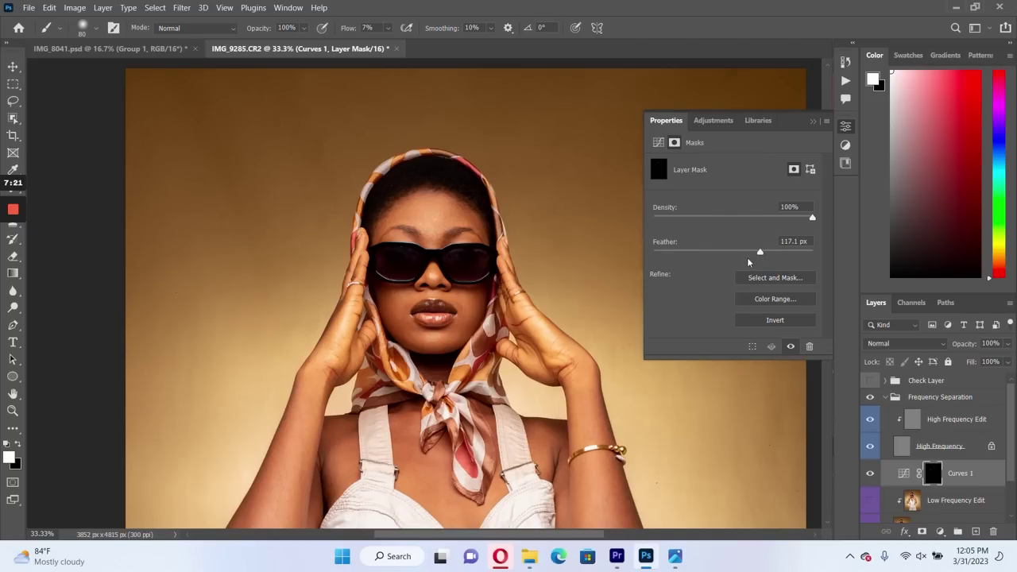
click(734, 252)
click(722, 252)
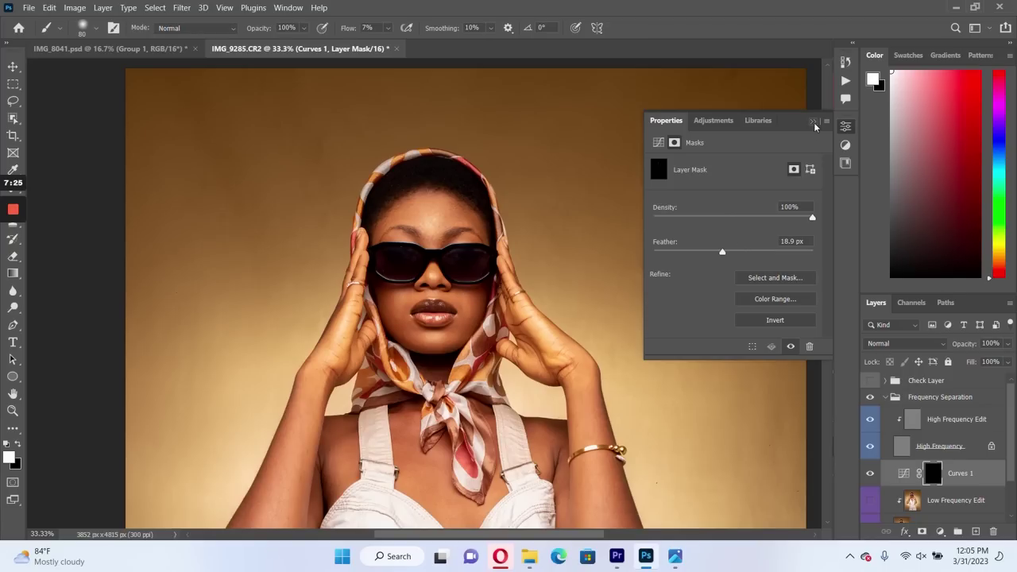
click(723, 251)
click(812, 122)
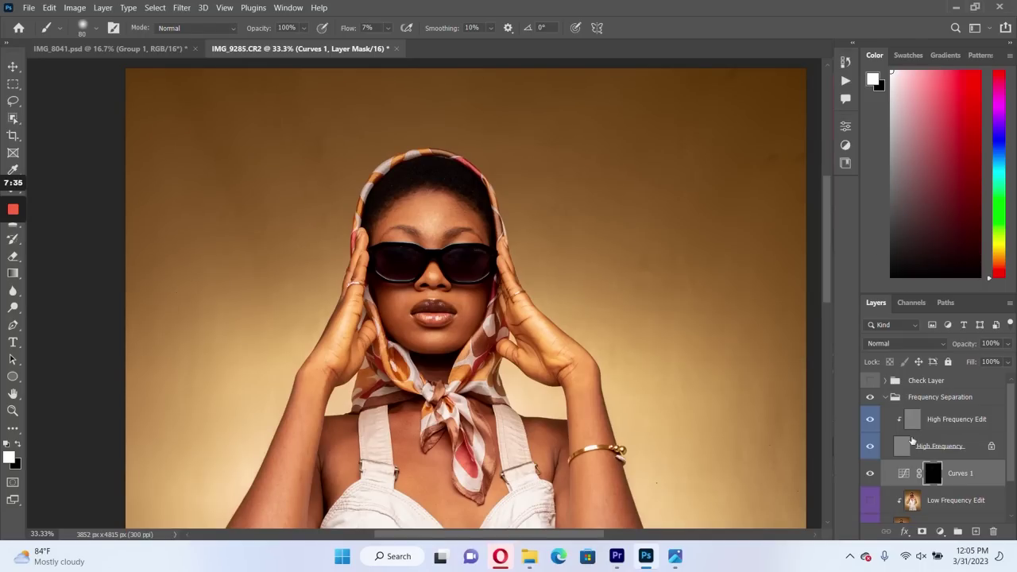
- Show the Low Frequency Edit layer and toggle the Curves layer off and on three times to compare the dodging
click(869, 500)
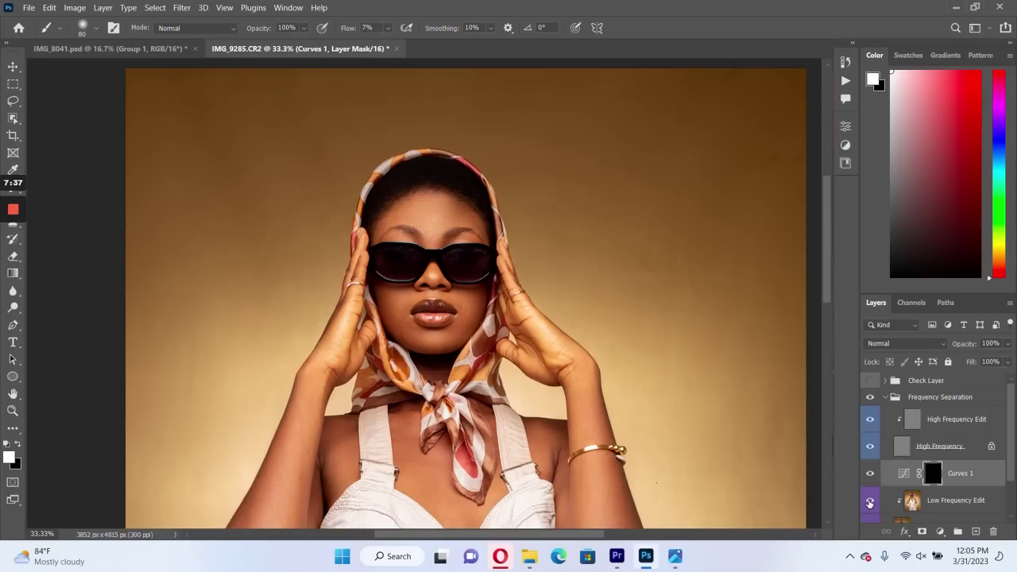
click(870, 475)
click(869, 475)
click(870, 475)
click(869, 475)
click(870, 476)
click(869, 476)
key(ctrl+0)
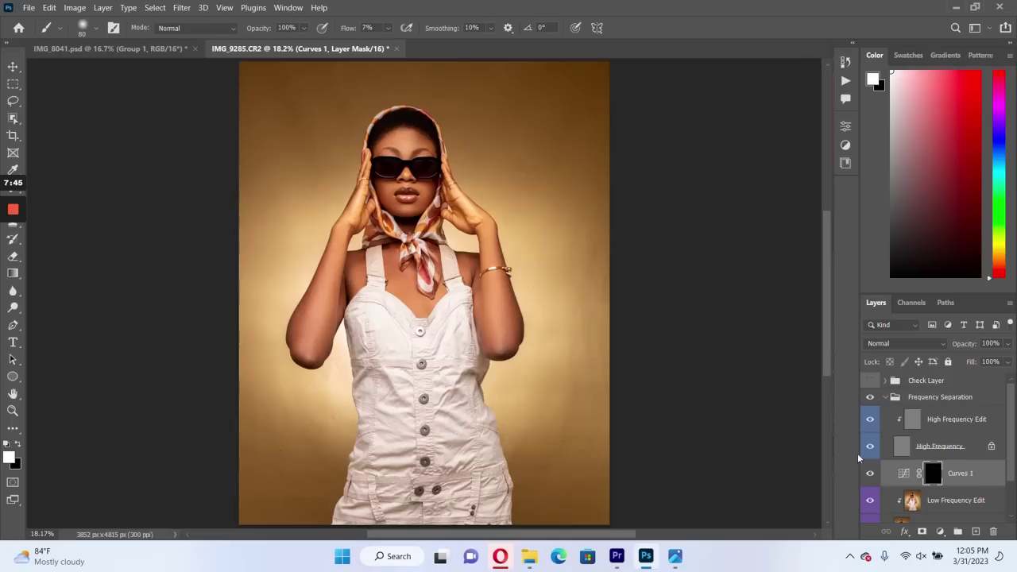